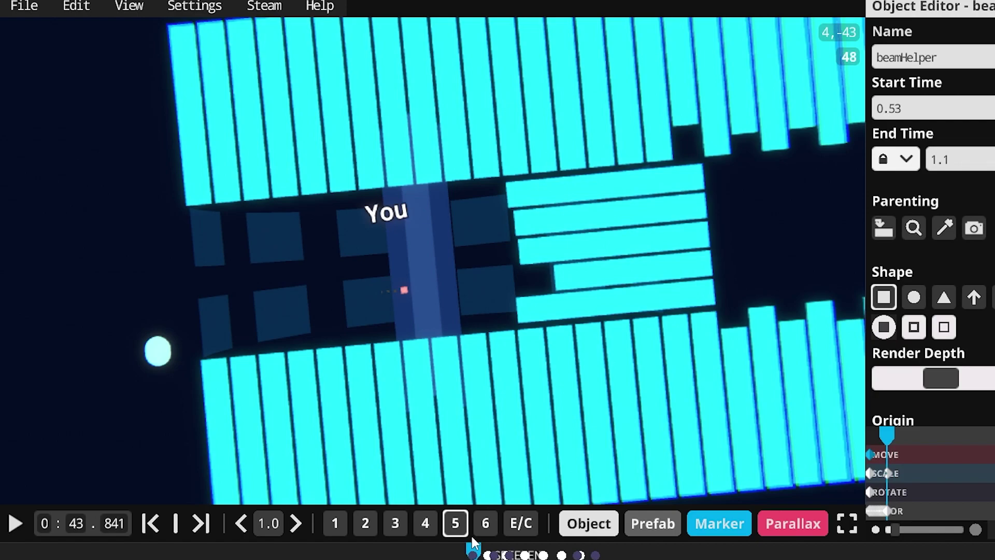
Step: Play the level from about 44.2 s and pause it at about 1:03.6 to review the section
click(478, 552)
mouse_move(478, 552)
mouse_down()
mouse_move(463, 552)
mouse_move(490, 554)
mouse_up()
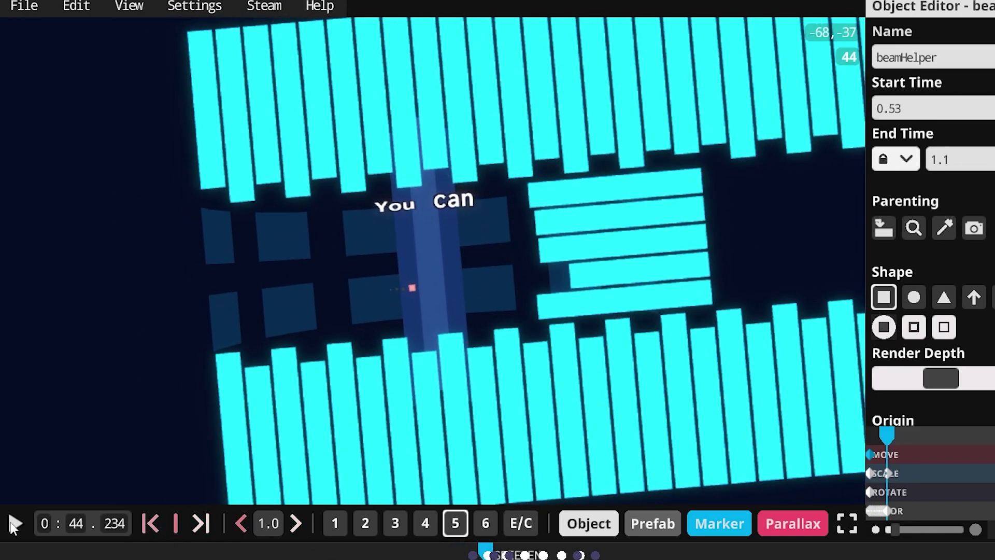
click(15, 523)
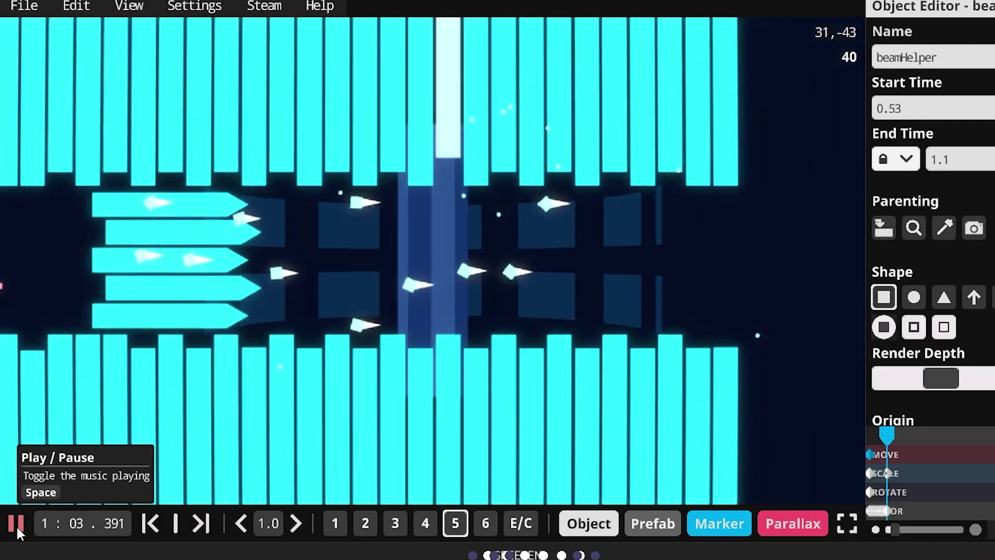
click(17, 525)
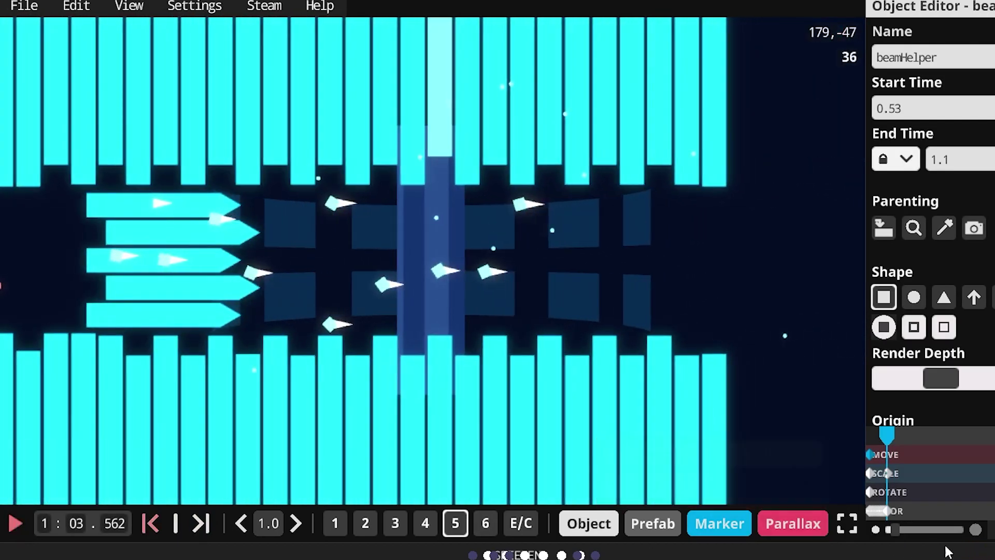
Step: Move the playhead back to about 40.7 s and select the background object in the preview
drag(928, 551, 477, 552)
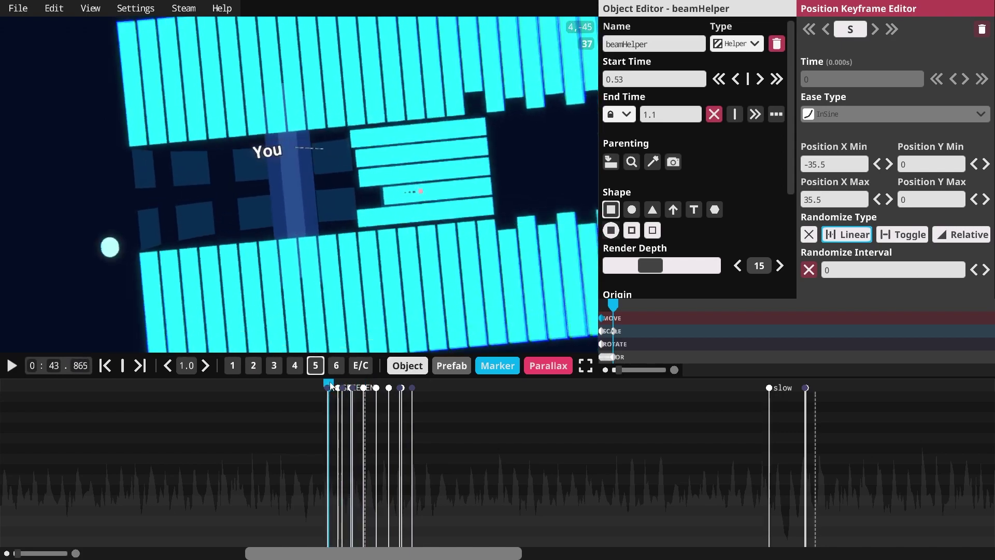
drag(330, 386, 253, 386)
click(396, 184)
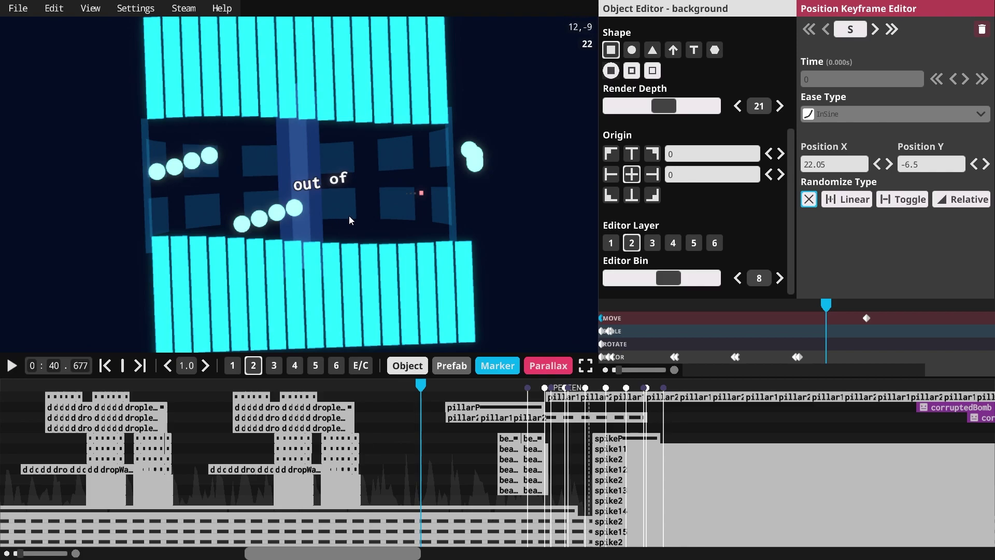
Step: Move the playhead to about 44.55 s, select pillar1, and examine its position and scale keyframes
click(437, 385)
drag(437, 385, 556, 390)
click(321, 196)
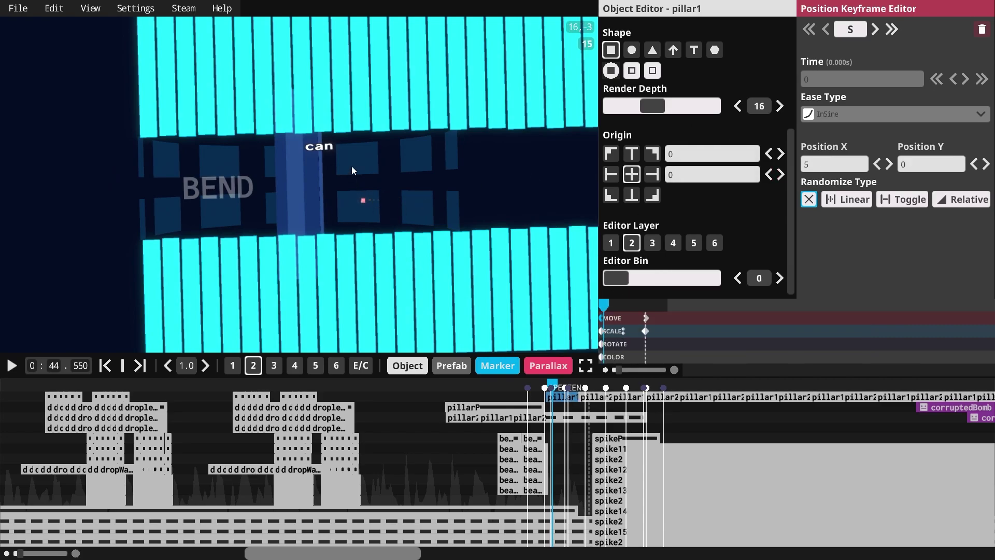
scroll(771, 156, up, 3)
scroll(794, 69, up, 2)
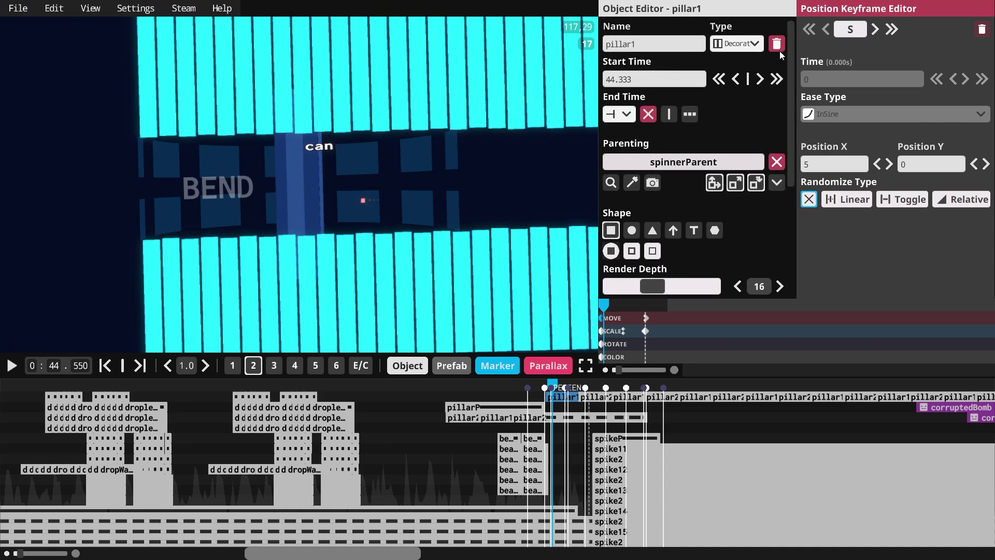
click(645, 318)
click(645, 331)
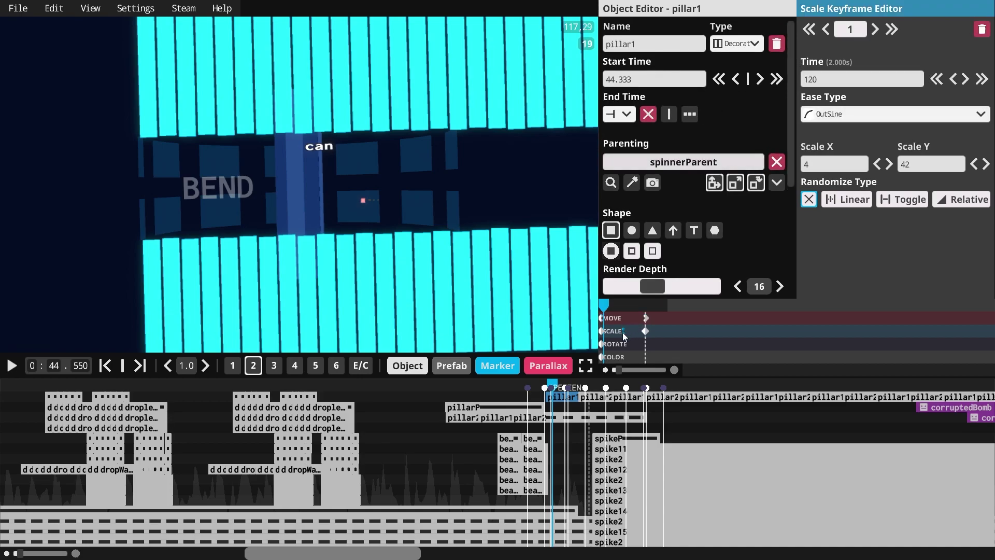
Step: Inspect the successive pillar1 copies along the timeline, up to the one starting at 48.226 s
right_click(450, 376)
click(548, 386)
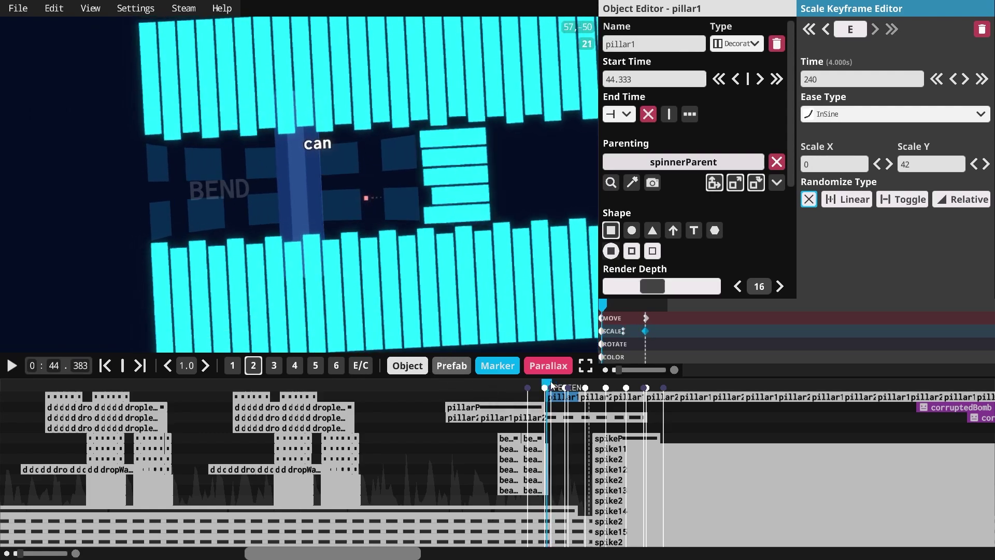
click(596, 397)
click(628, 397)
click(663, 397)
click(697, 397)
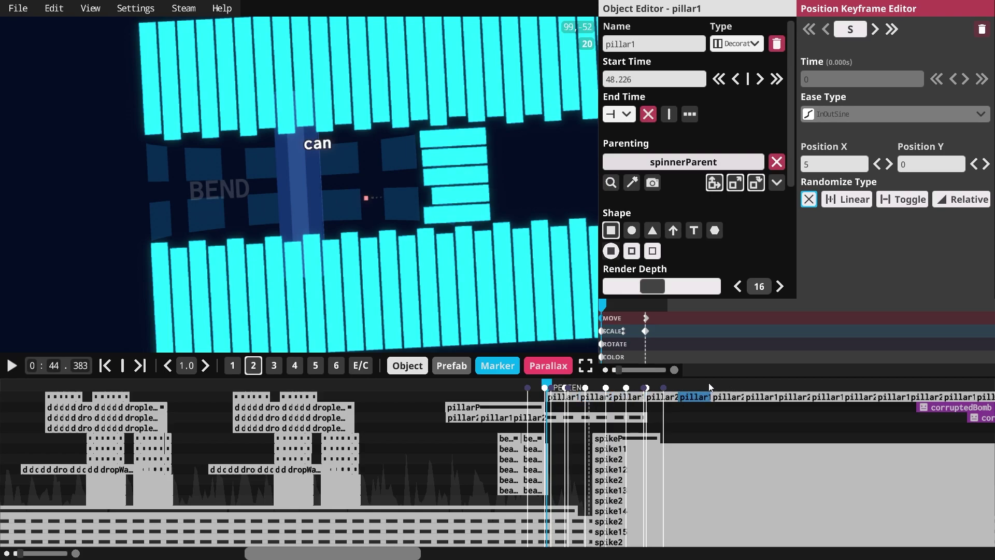
Step: Check the first pillar1 at about 44.87 s, clear the selection, and select the pillar2 object in the preview
click(572, 399)
click(559, 386)
mouse_move(563, 384)
mouse_down()
mouse_move(612, 379)
mouse_move(563, 386)
mouse_up()
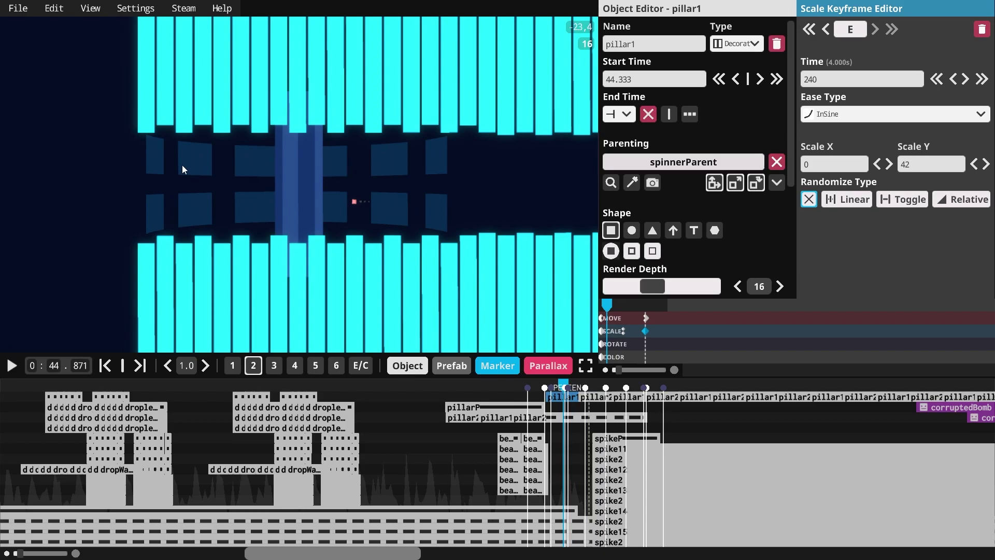
key(Escape)
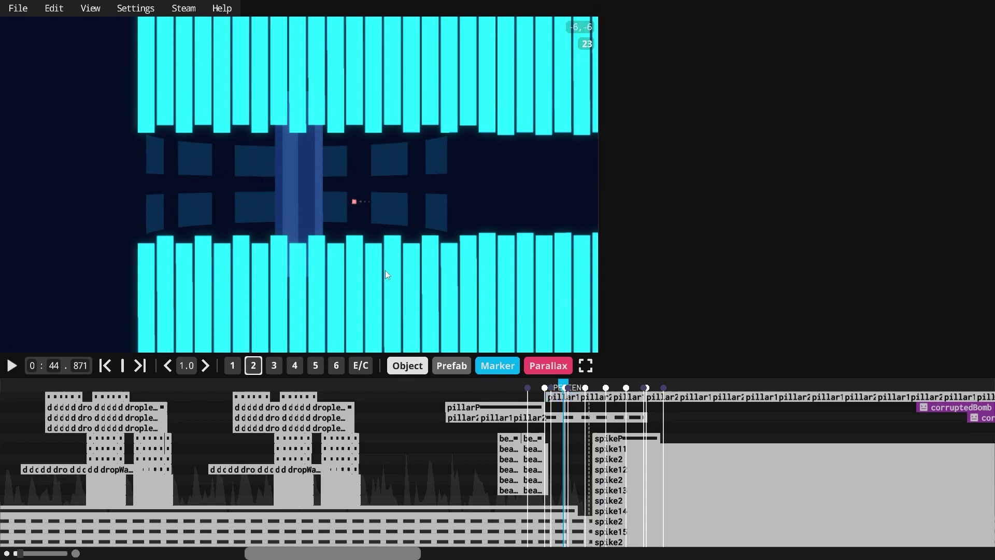
click(537, 408)
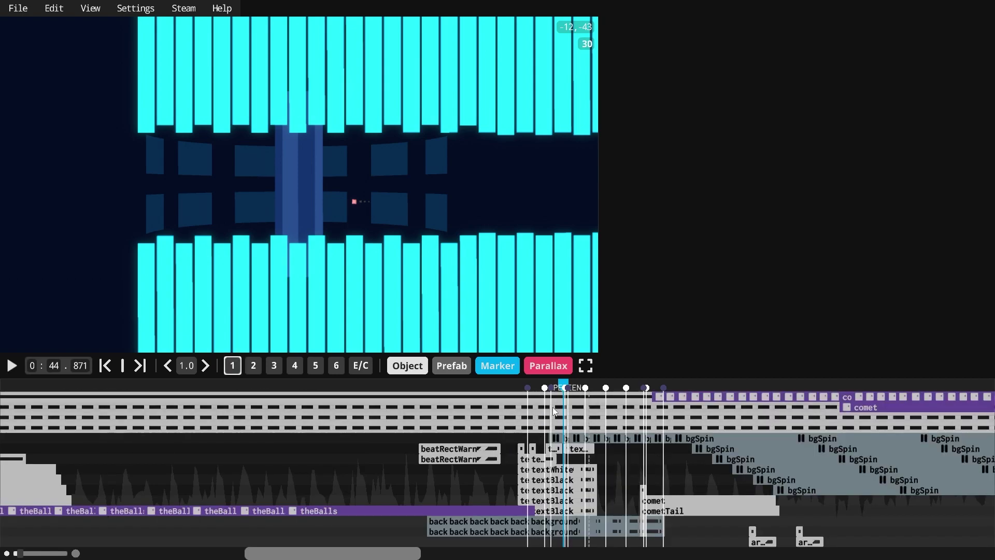
click(369, 288)
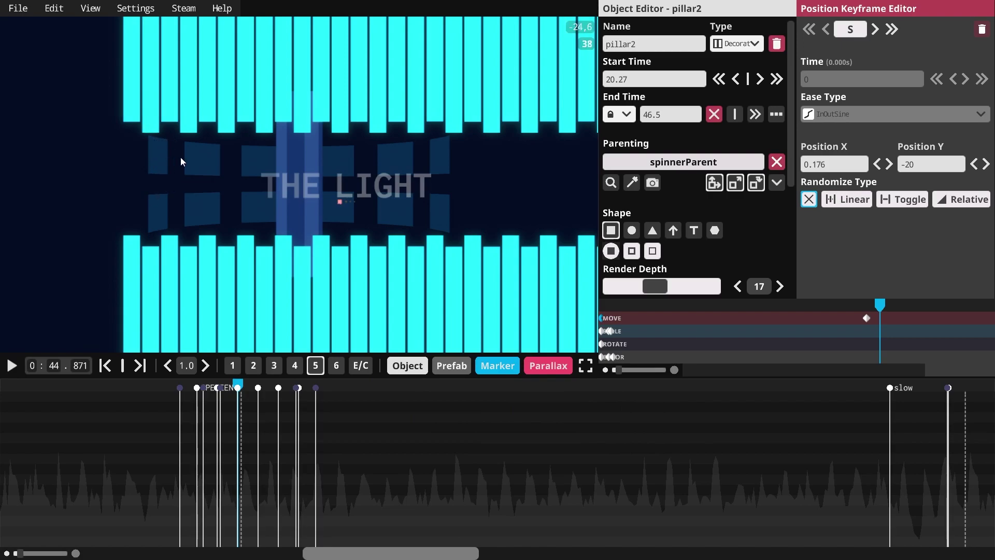
Step: At about 46.16 s, try different theme colours on the upper bgCircle and set it to bright blue
click(245, 386)
mouse_move(251, 384)
mouse_down()
mouse_move(281, 386)
mouse_move(258, 386)
mouse_up()
click(260, 141)
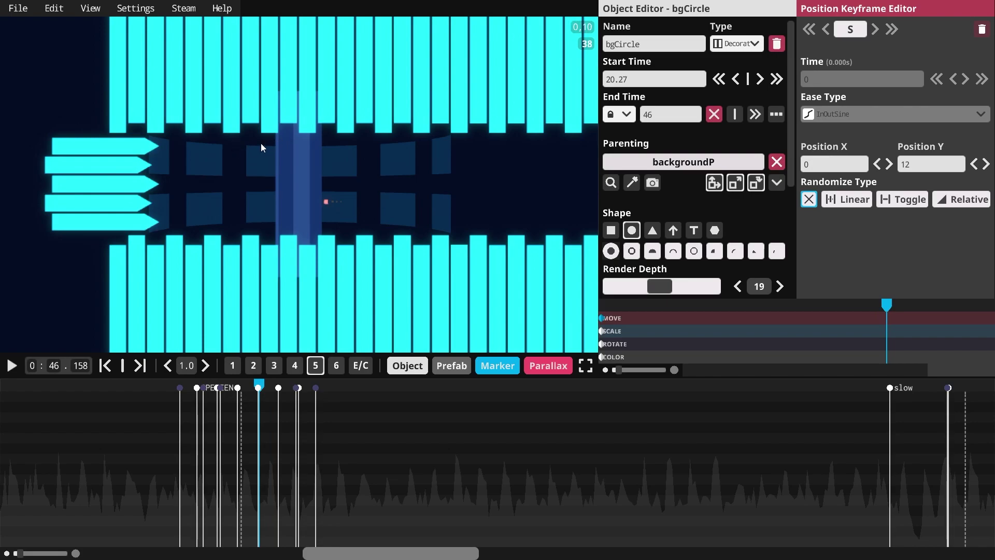
click(601, 357)
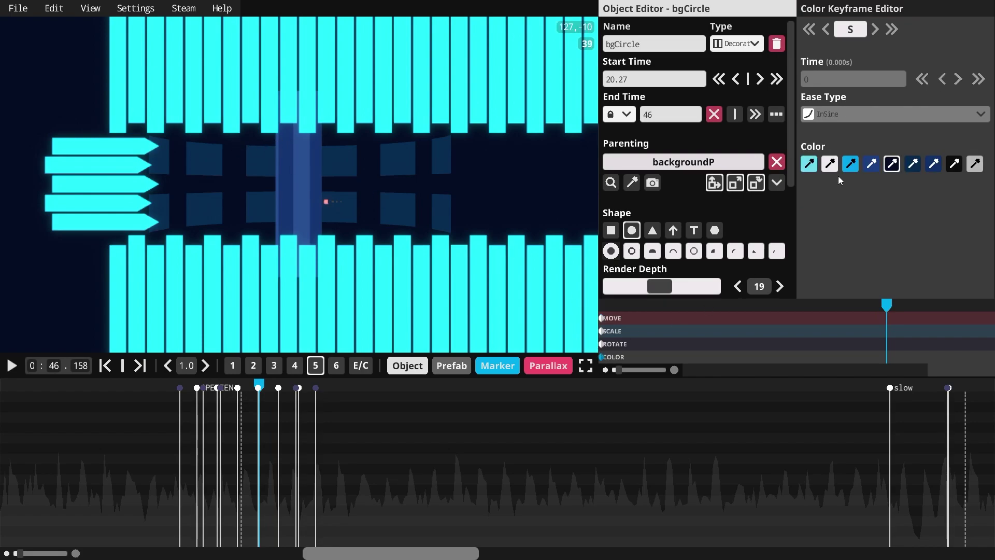
click(851, 164)
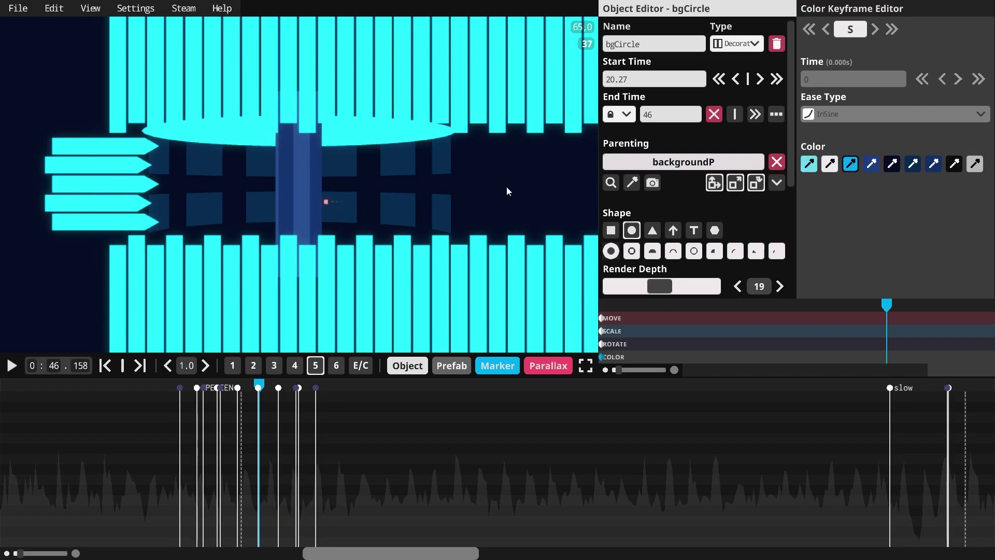
click(830, 165)
click(935, 165)
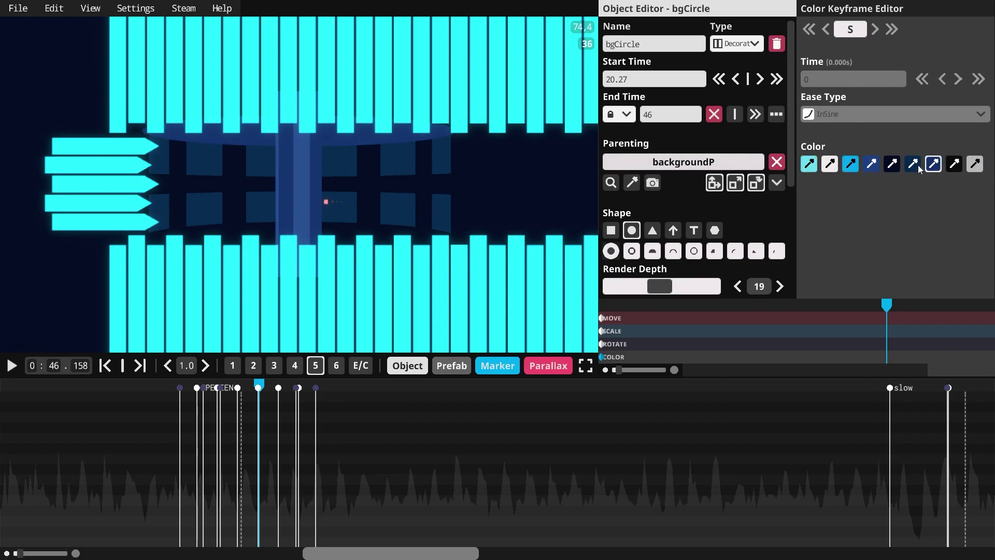
click(872, 166)
click(852, 165)
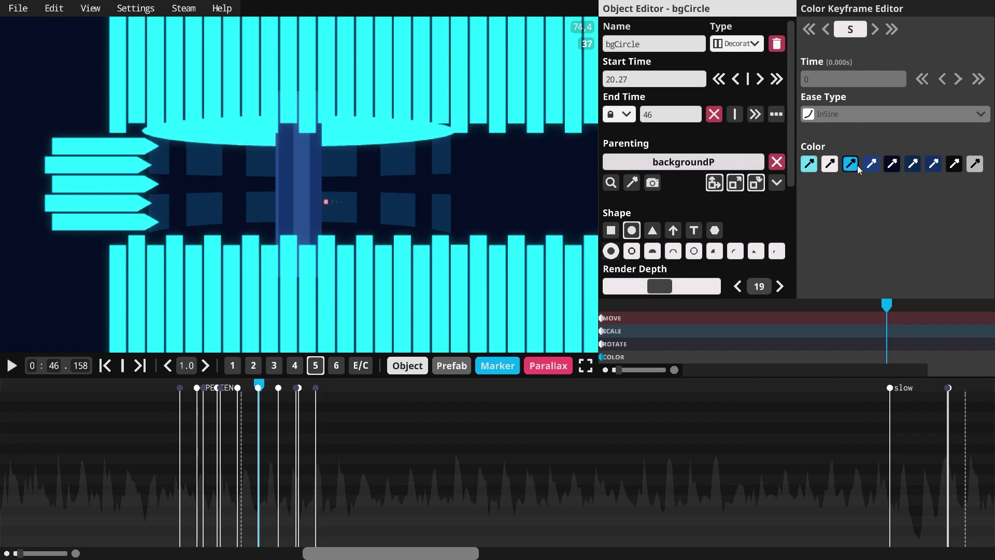
Step: Set the start colour of the central bgRectangle to bright blue
click(424, 183)
click(603, 357)
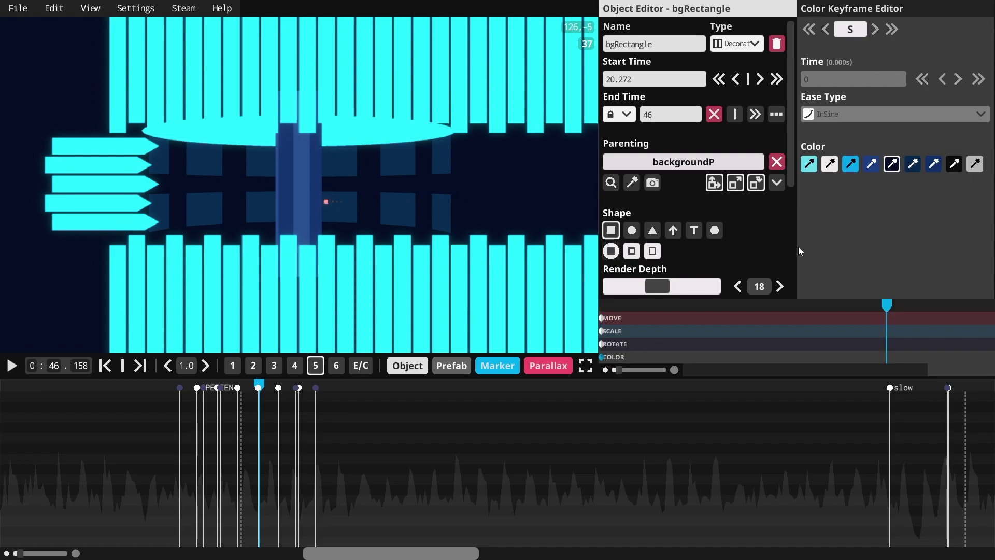
click(851, 165)
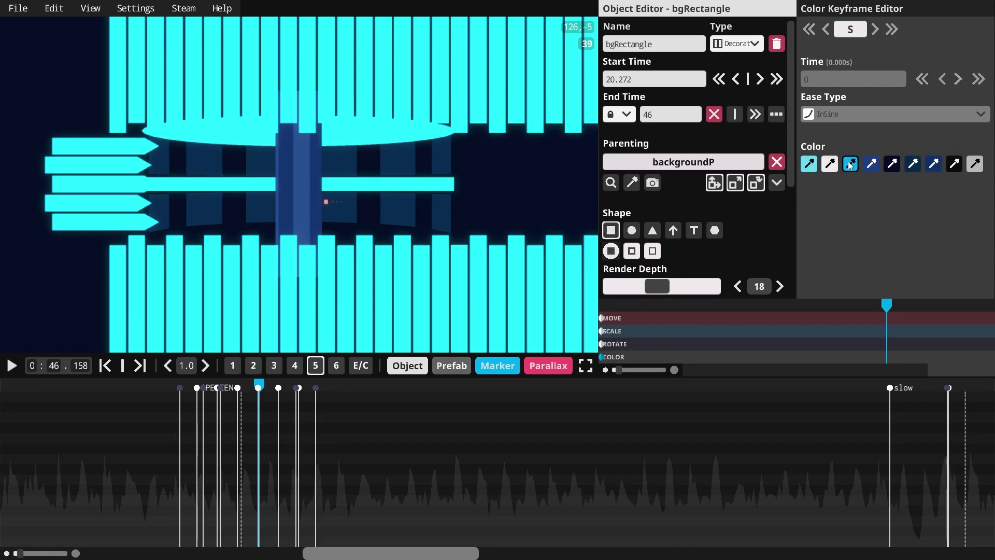
Step: Set both bgCircle2 rings and the bgRectangle to the light cyan theme colour
click(451, 179)
click(603, 356)
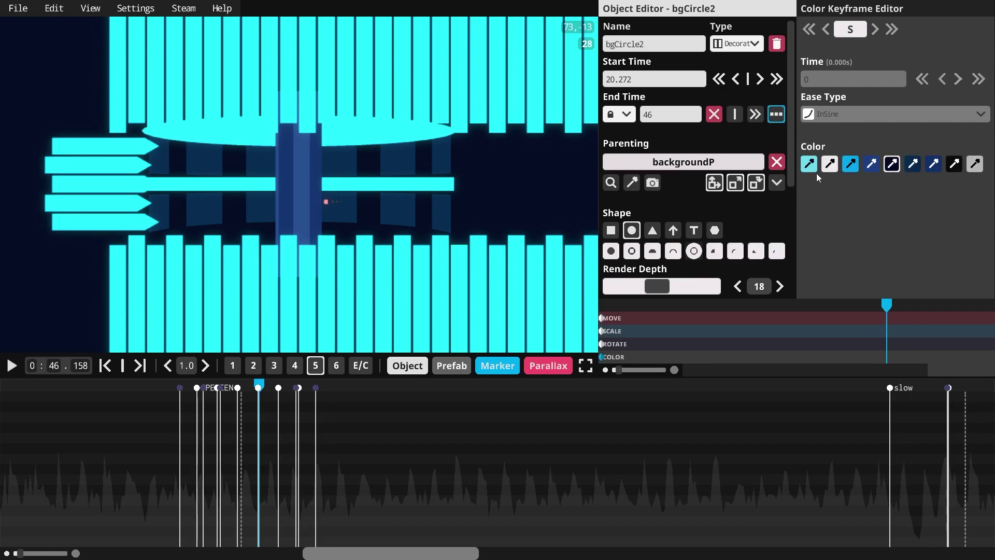
click(809, 164)
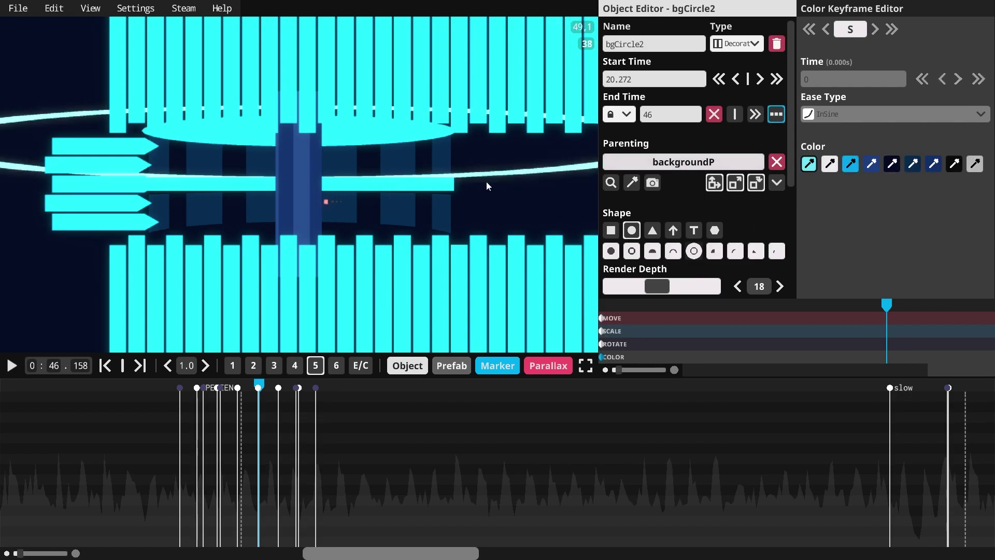
drag(445, 193, 457, 196)
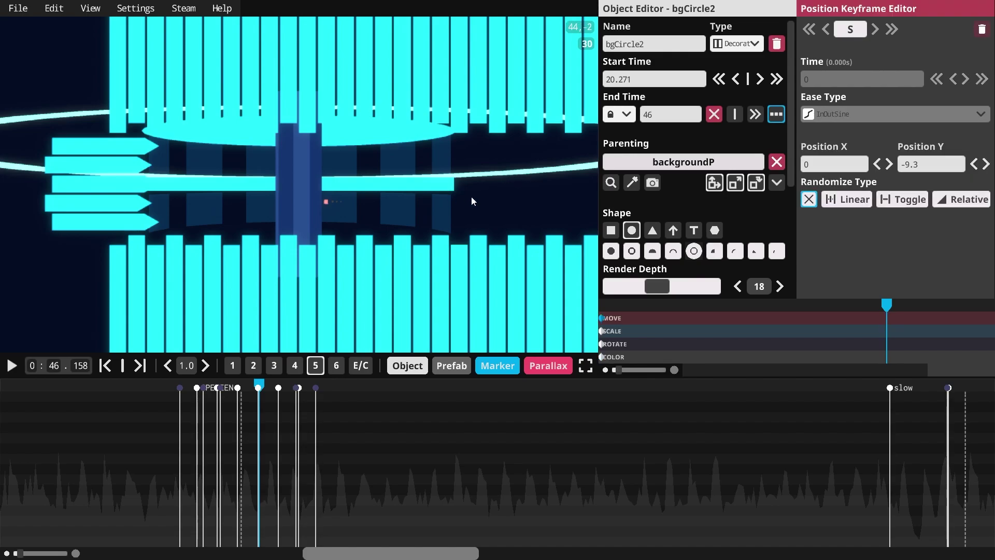
click(431, 184)
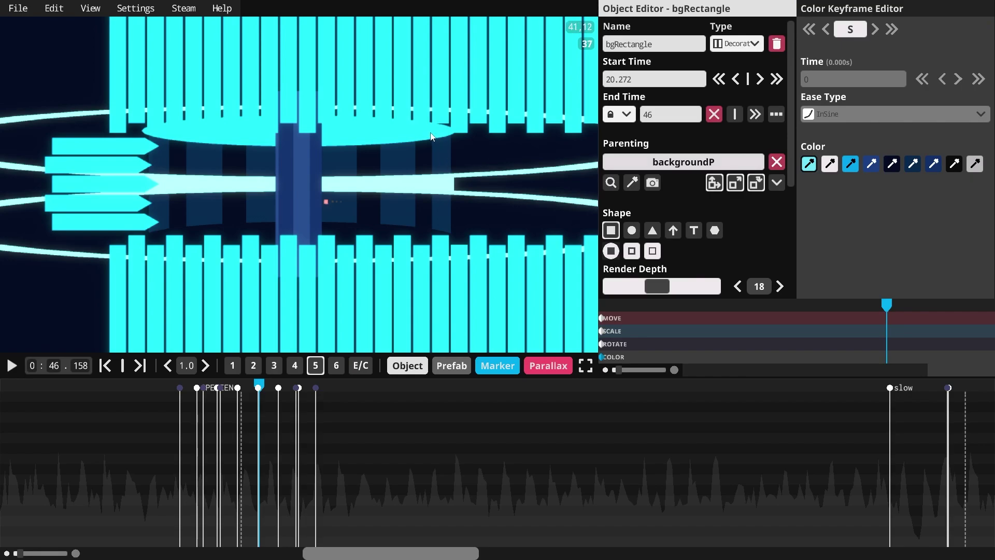
Step: Set the upper and lower bgCircle objects to the light cyan theme colour
click(323, 201)
click(807, 170)
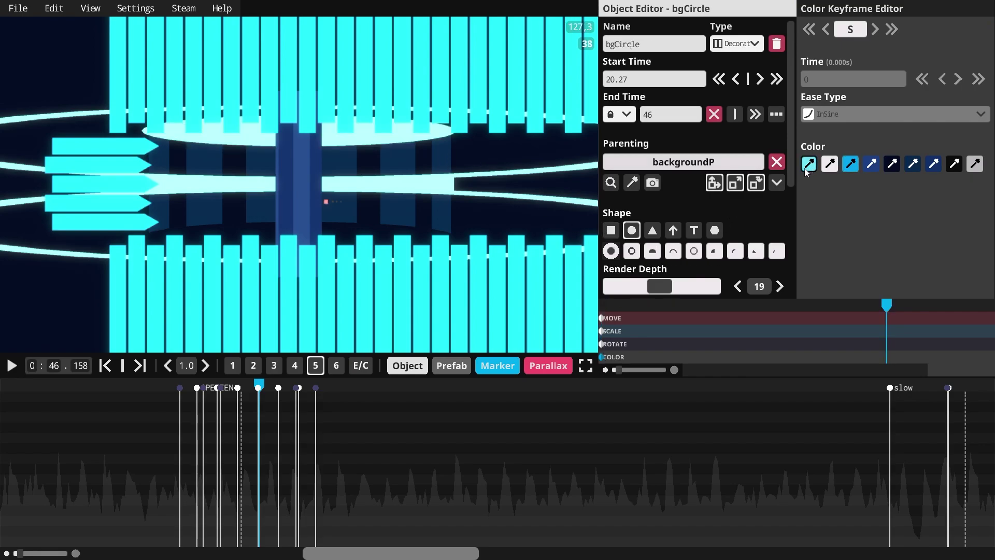
click(373, 225)
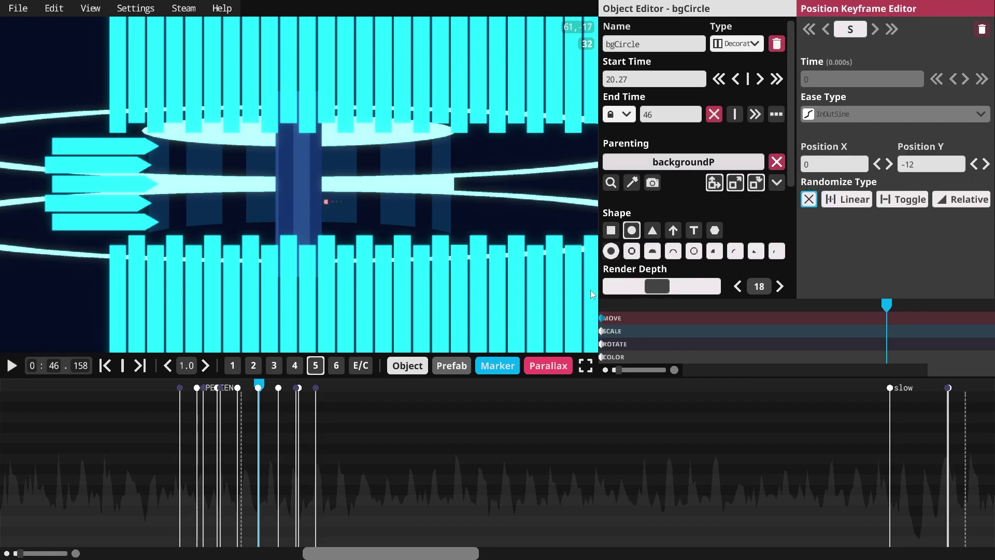
click(613, 358)
click(807, 169)
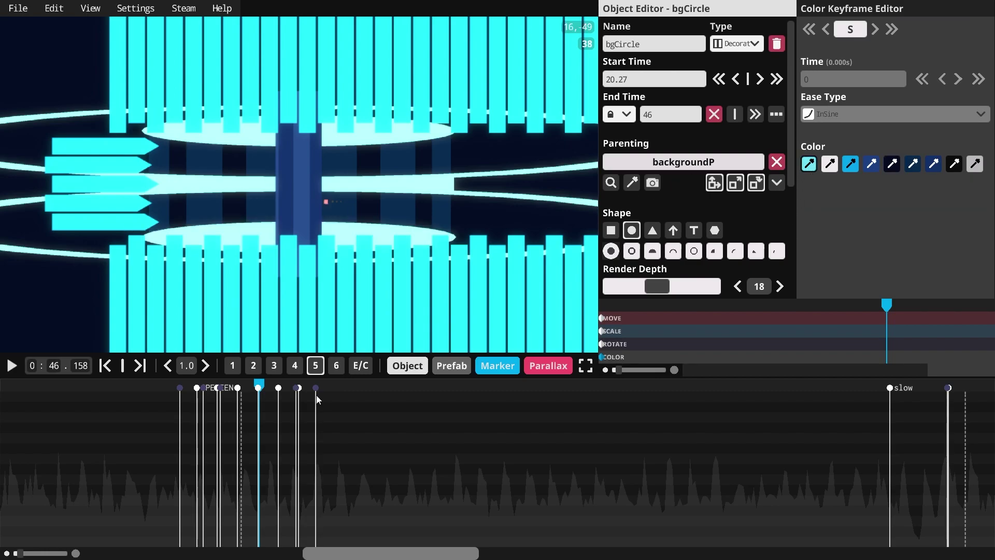
Step: At about 55.48 s, try the black theme colour on the lower bgCircle and the bgRectangle
drag(260, 385, 563, 387)
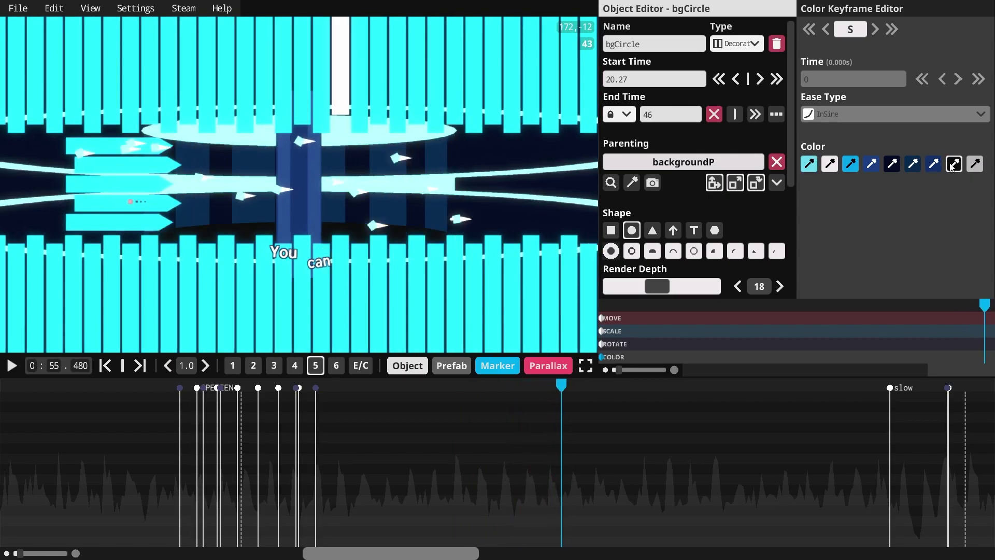
click(578, 233)
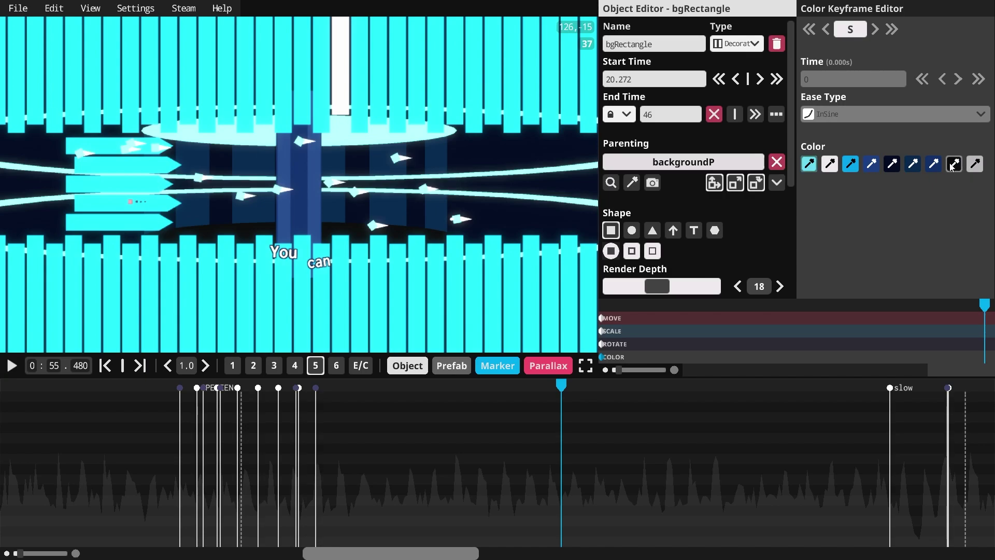
click(582, 171)
Step: Scrub back through the section between about 44.7 s and 43.7 s to examine its text and background
drag(561, 386, 191, 393)
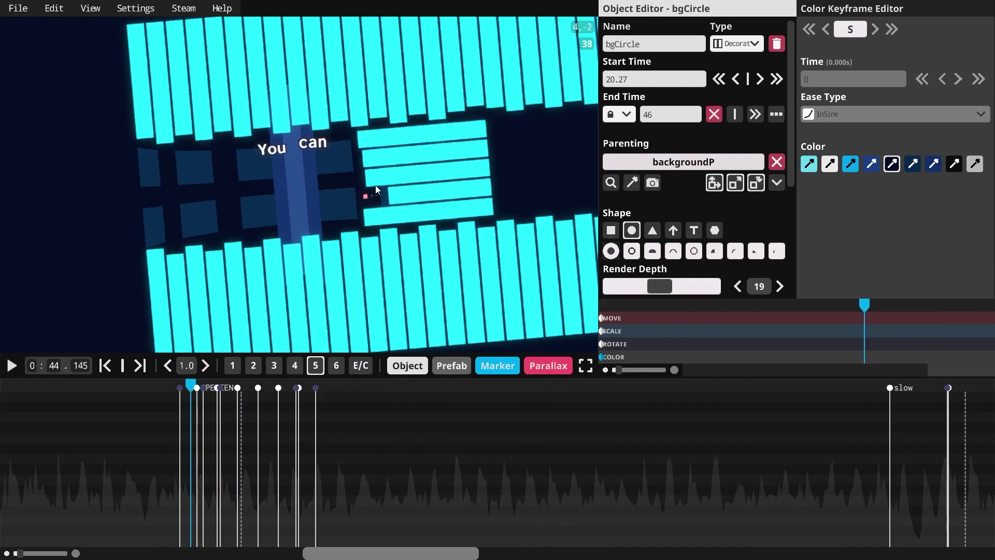
key(Escape)
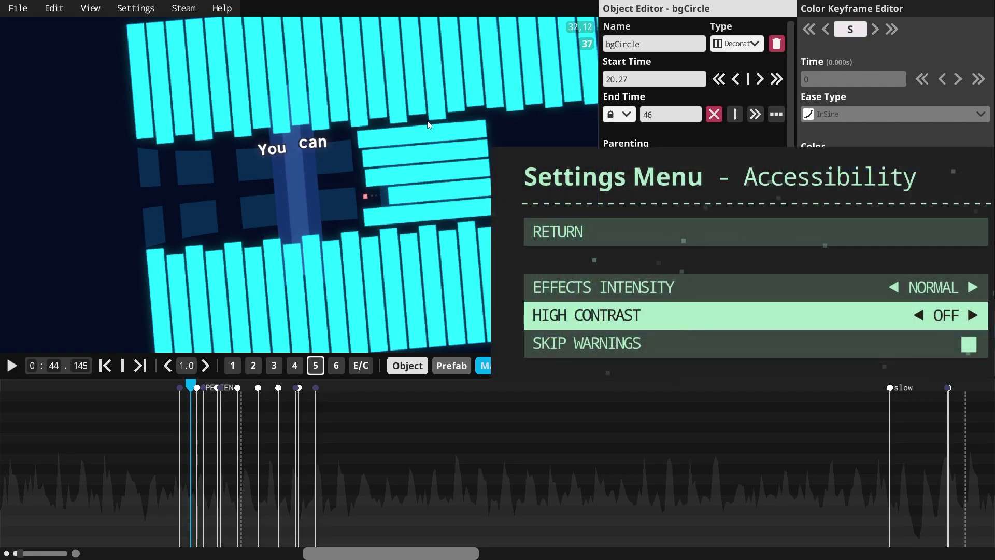
key(Escape)
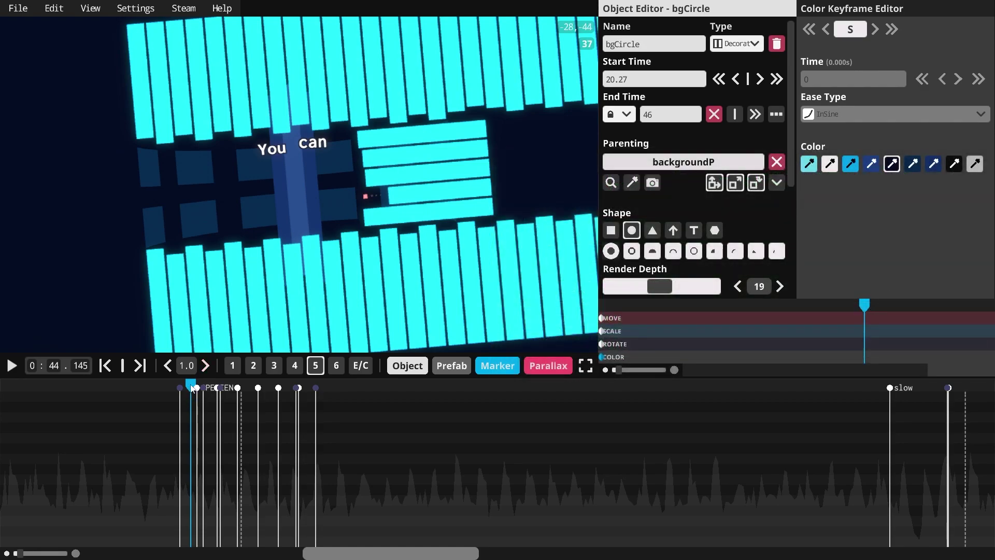
click(200, 388)
click(212, 386)
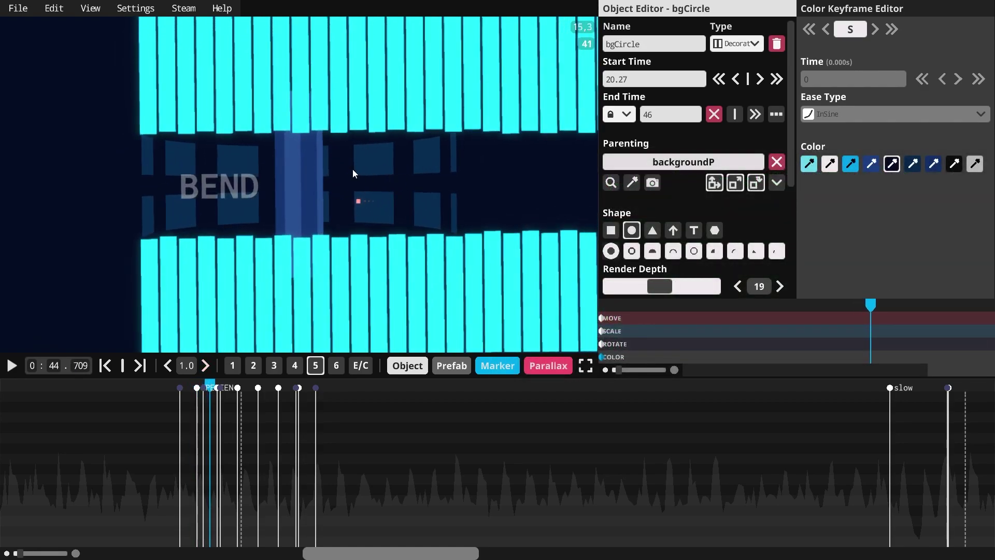
drag(224, 379, 177, 379)
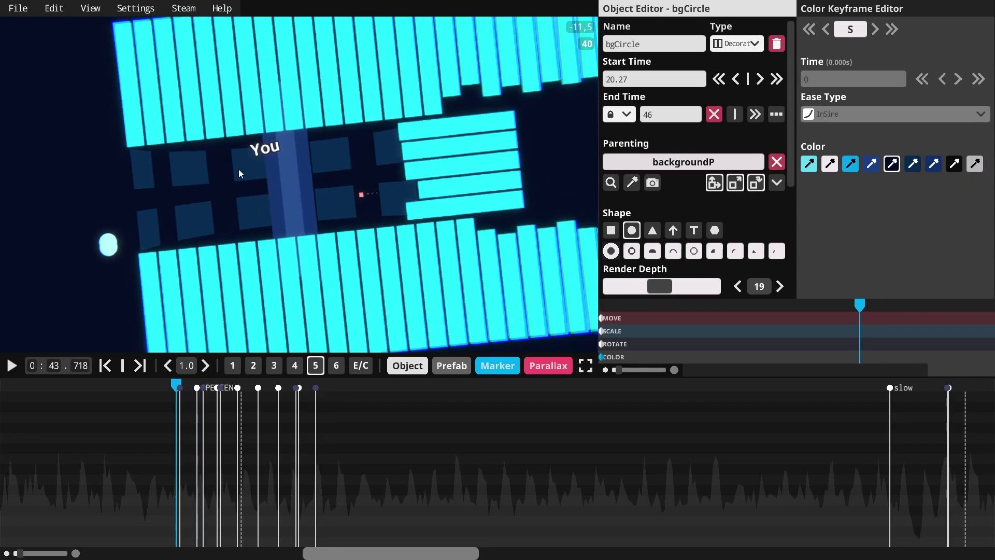
Step: Play the section from about 43.7 s, then scrub back to about 42.8 s and forward again to examine its pillars and text
key(space)
key(space)
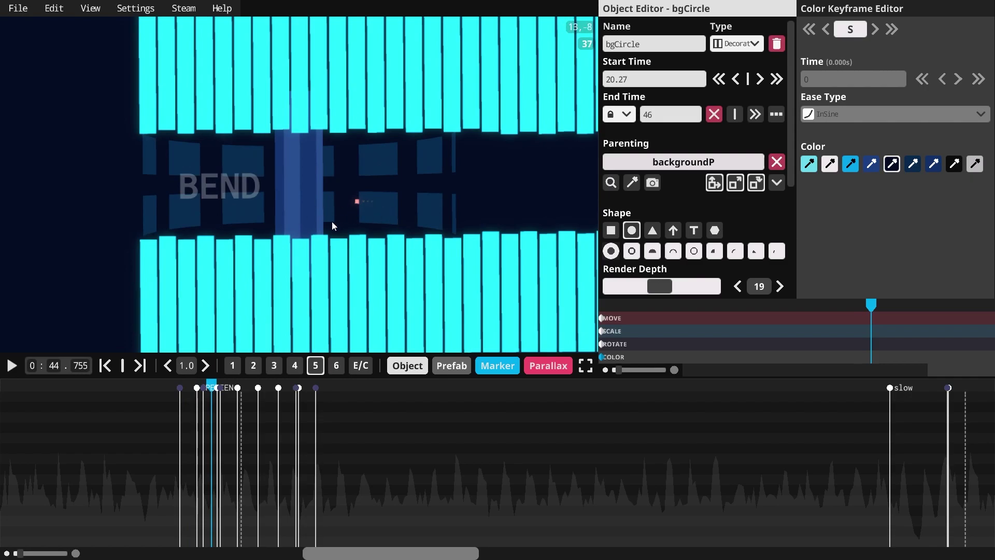
drag(211, 388, 144, 386)
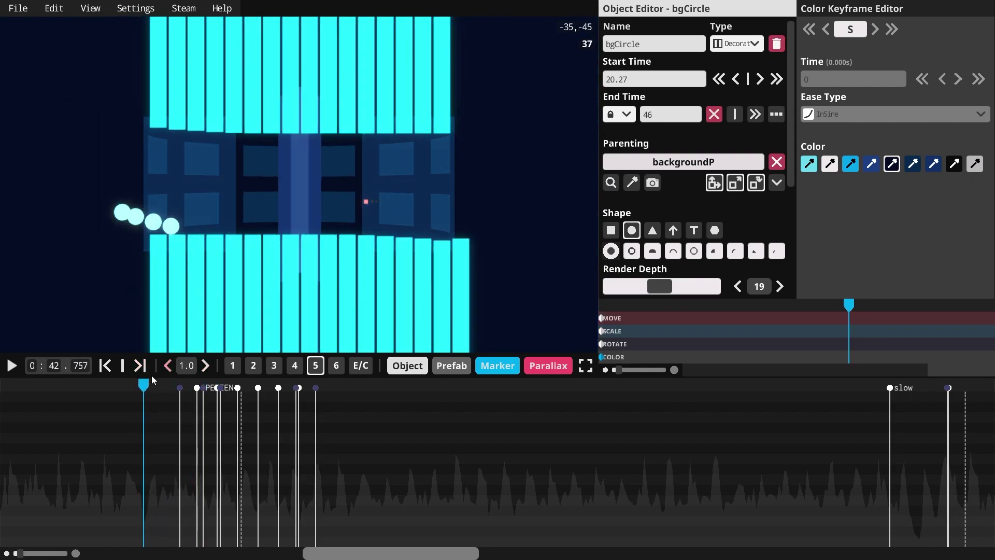
drag(149, 385, 166, 385)
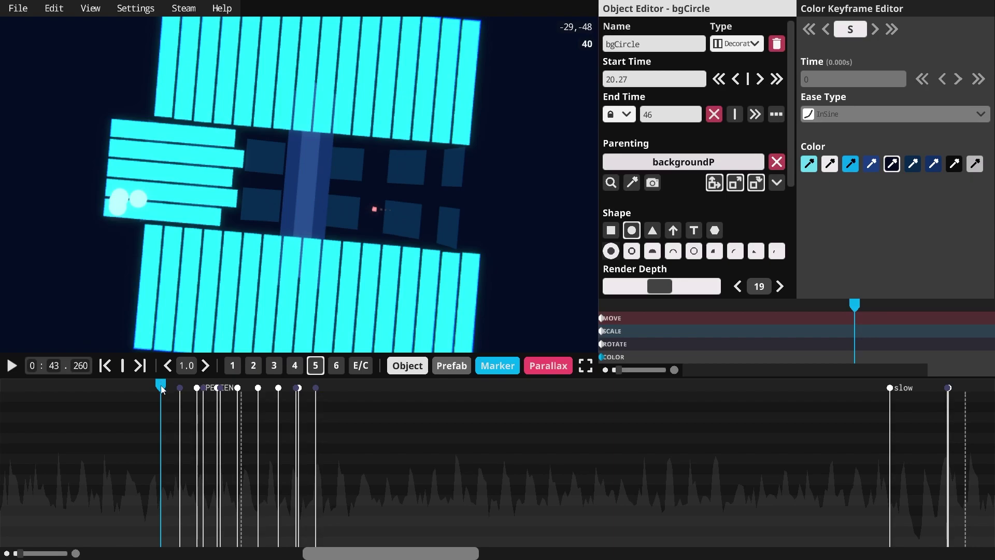
drag(162, 392, 260, 399)
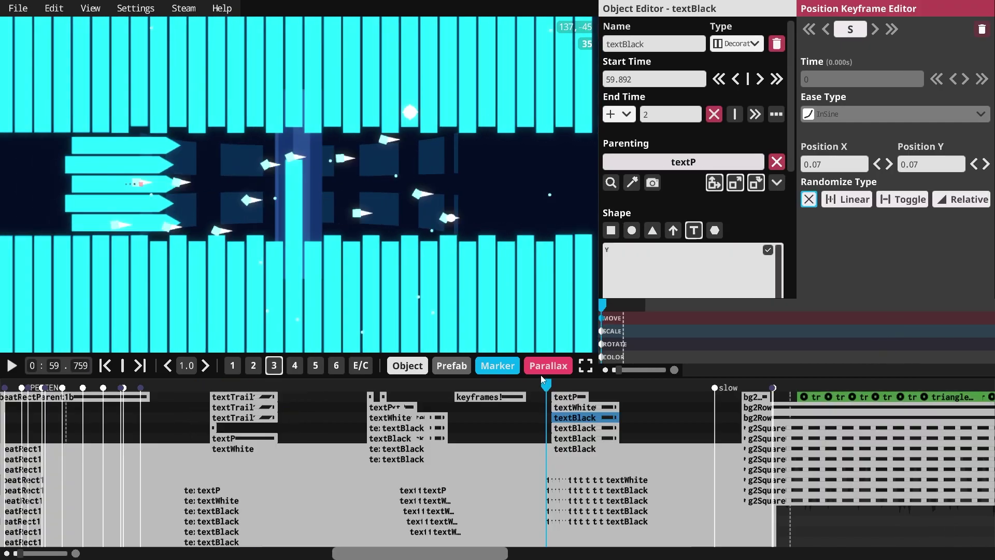
Step: Move to about 1:00.93 in the song and set the editor preview's Zoom Offset to 0
drag(541, 384, 582, 381)
mouse_move(550, 371)
mouse_move(139, 9)
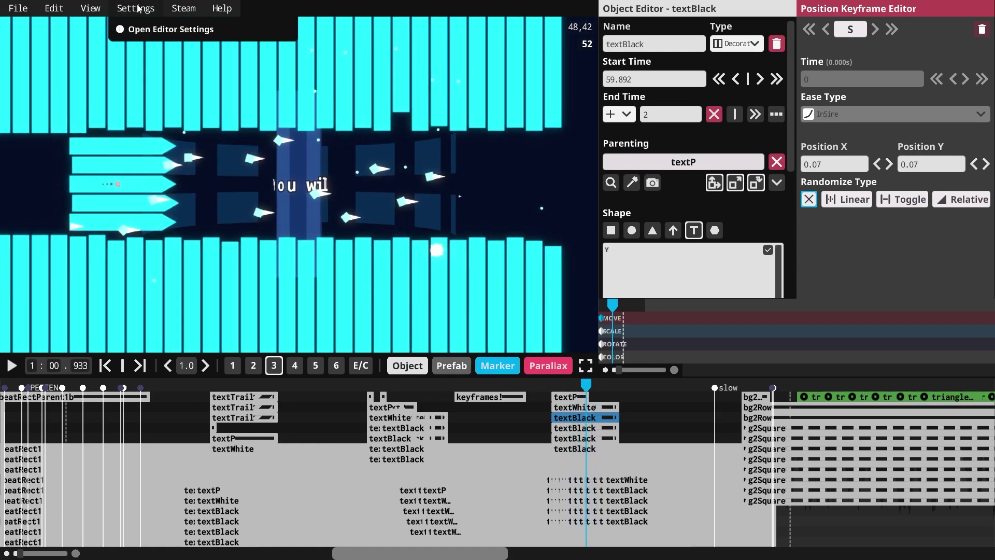
click(151, 29)
drag(855, 320, 609, 320)
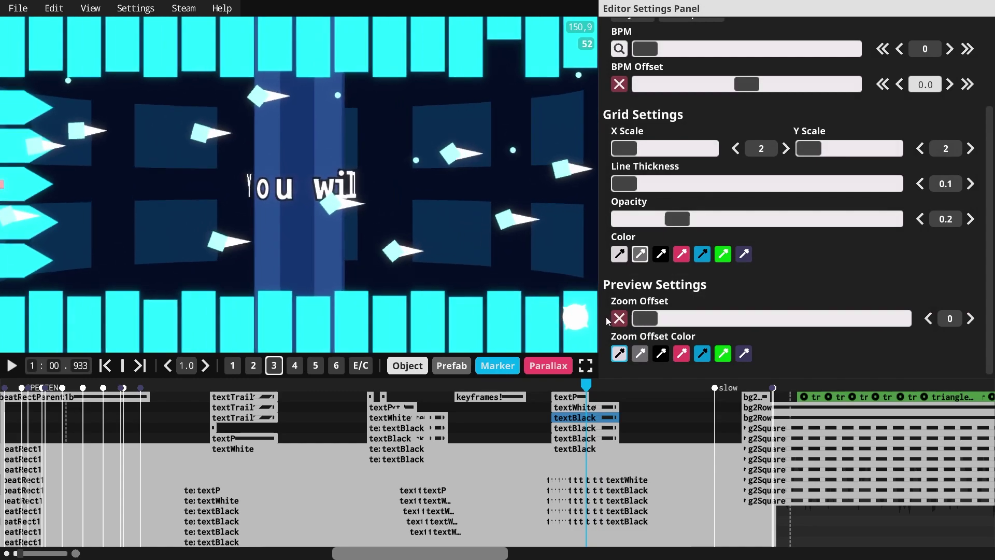
Step: Select a textWhite letter and the textP parent near 59.9 s, and inspect textP's first two scale keyframes from the start of its animation
click(546, 481)
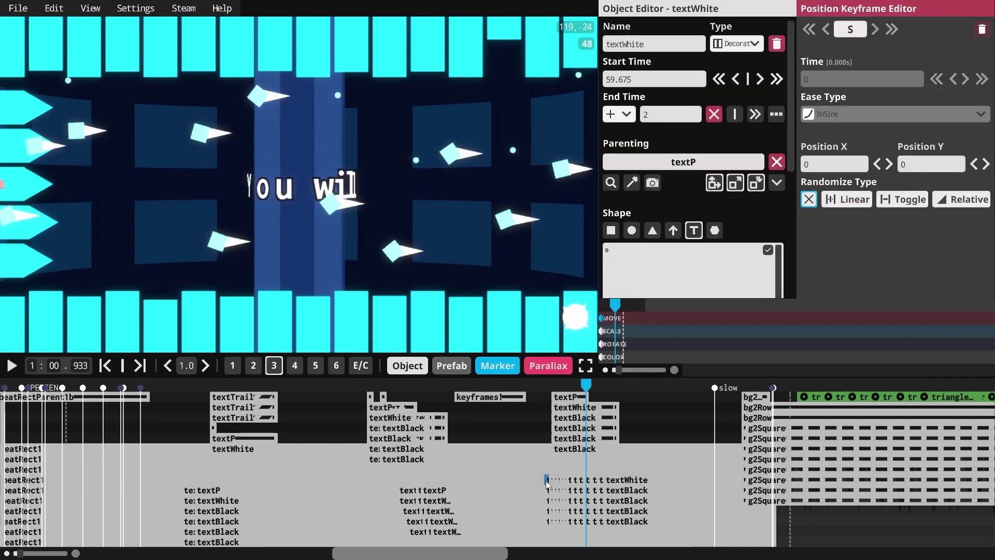
click(568, 397)
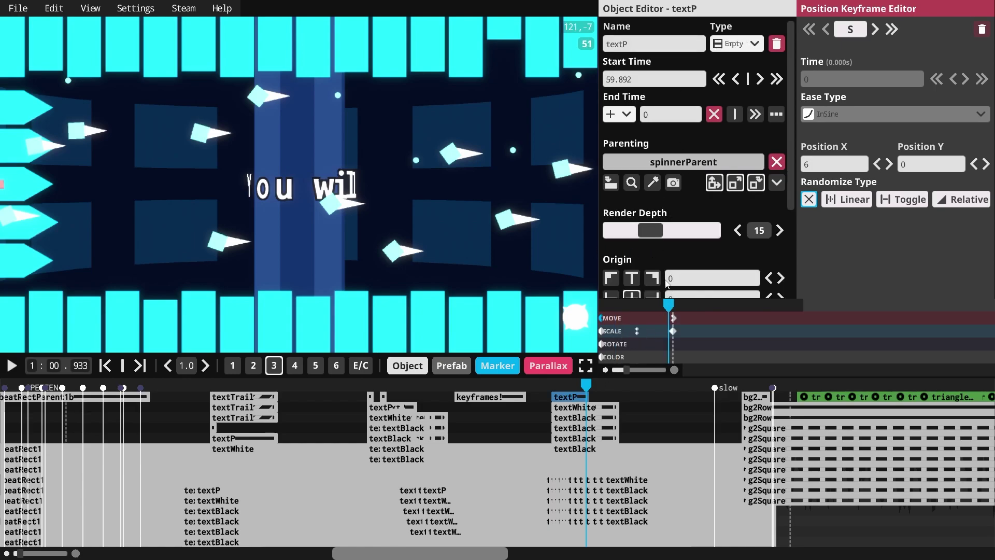
drag(673, 302, 608, 307)
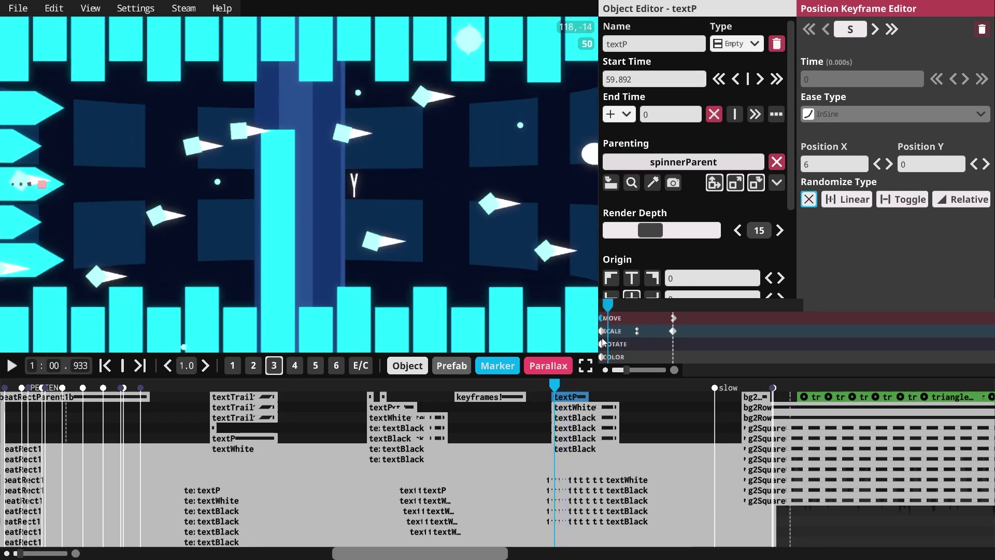
click(604, 333)
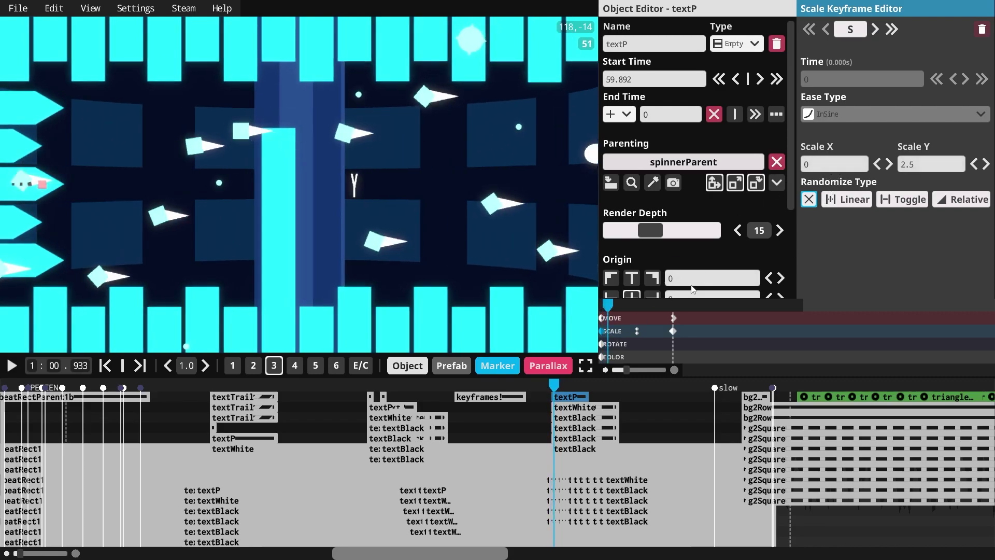
click(636, 331)
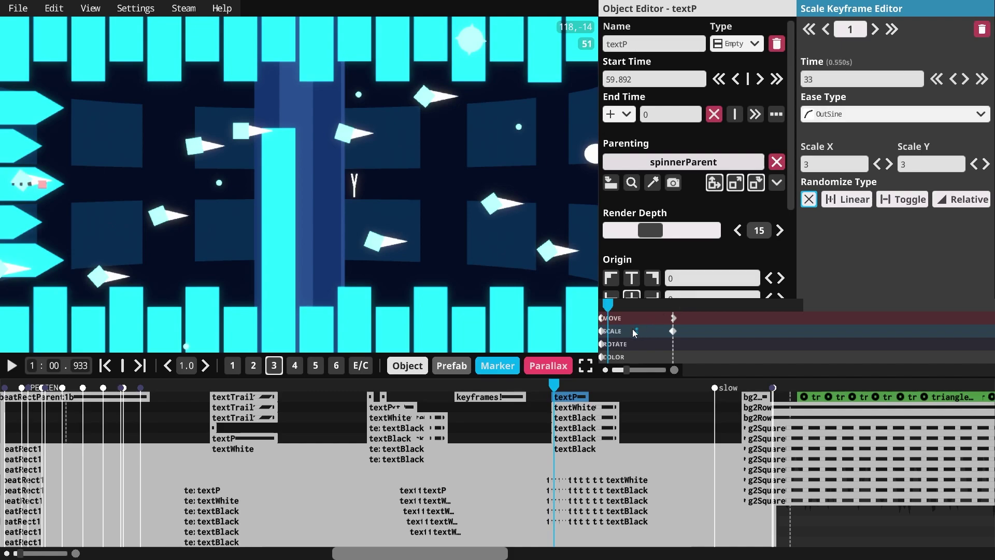
Step: Scrub through textP's animation to examine how the text unfolds, checking its scale keyframes and its final position keyframe
click(604, 336)
drag(608, 313, 627, 307)
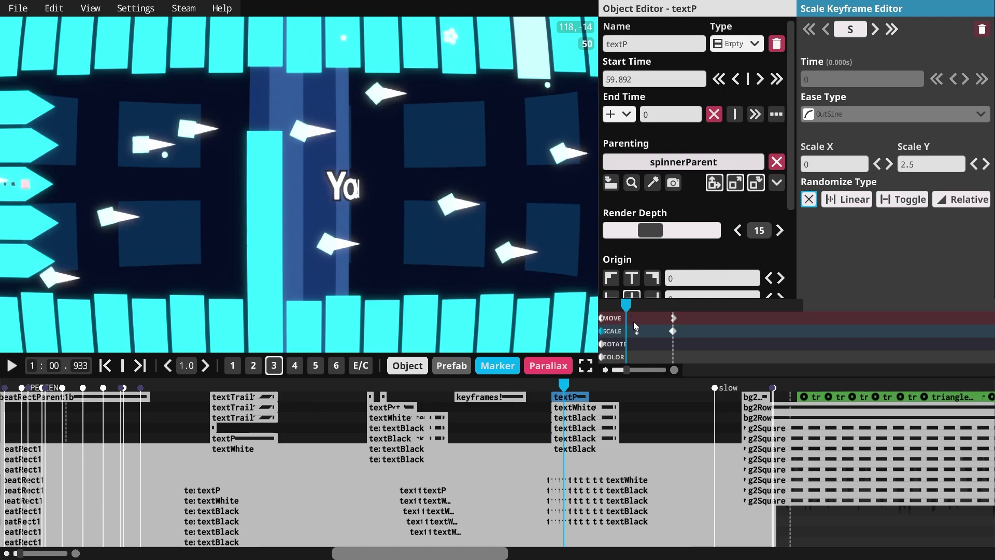
click(637, 331)
drag(630, 308, 638, 303)
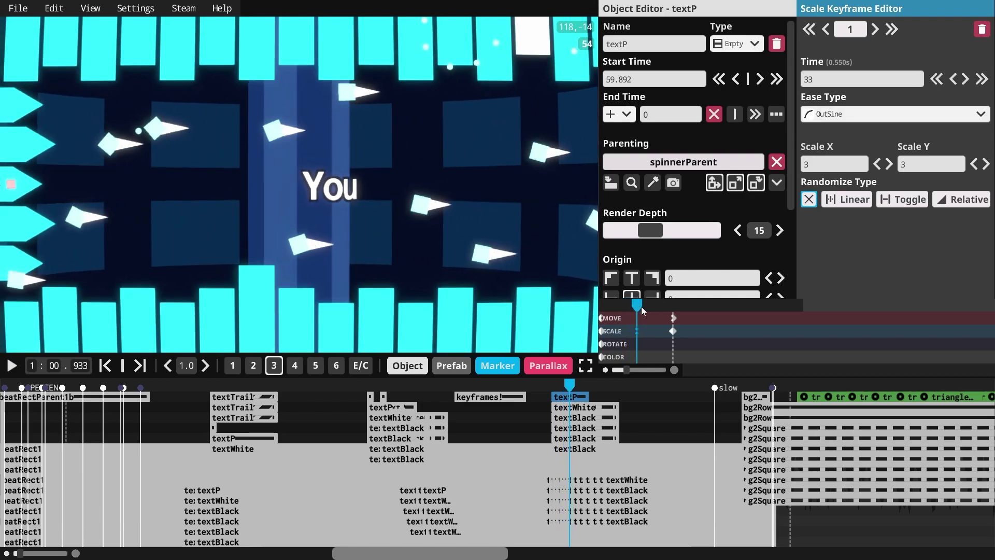
mouse_move(639, 303)
mouse_down()
mouse_move(672, 306)
mouse_move(652, 311)
mouse_up()
click(673, 318)
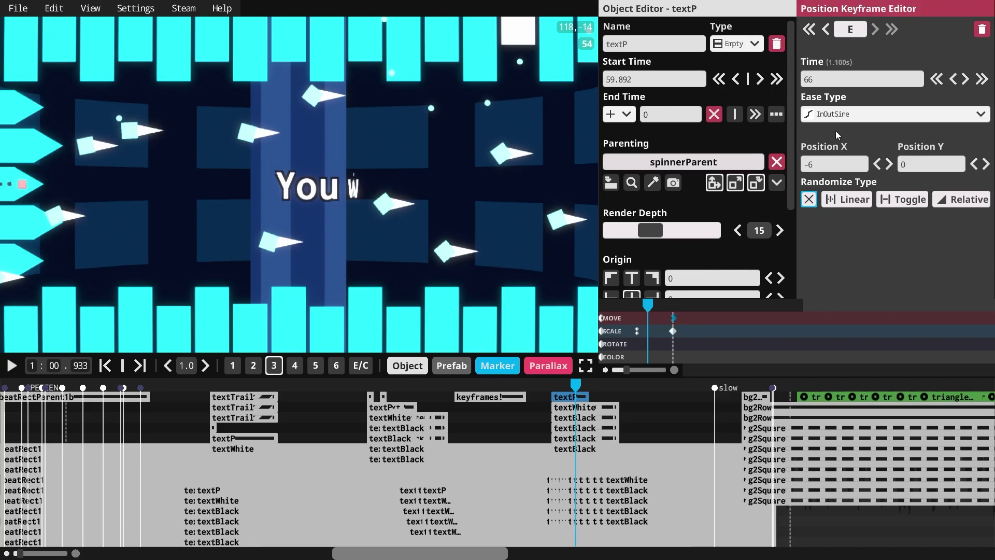
drag(651, 307, 685, 315)
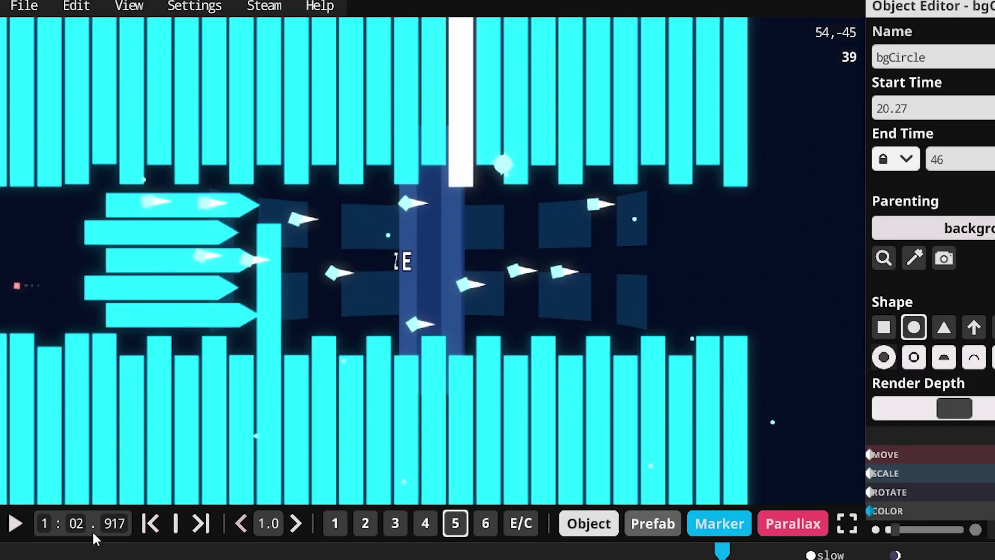
Step: Play the blue section from about 1:02.9 to 1:04.7 to examine the end of its text
click(19, 522)
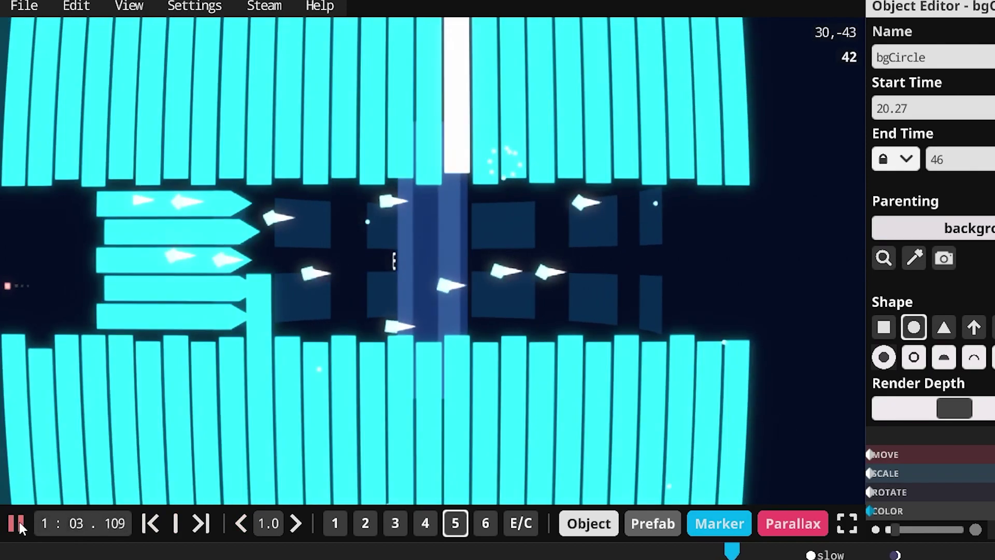
click(20, 522)
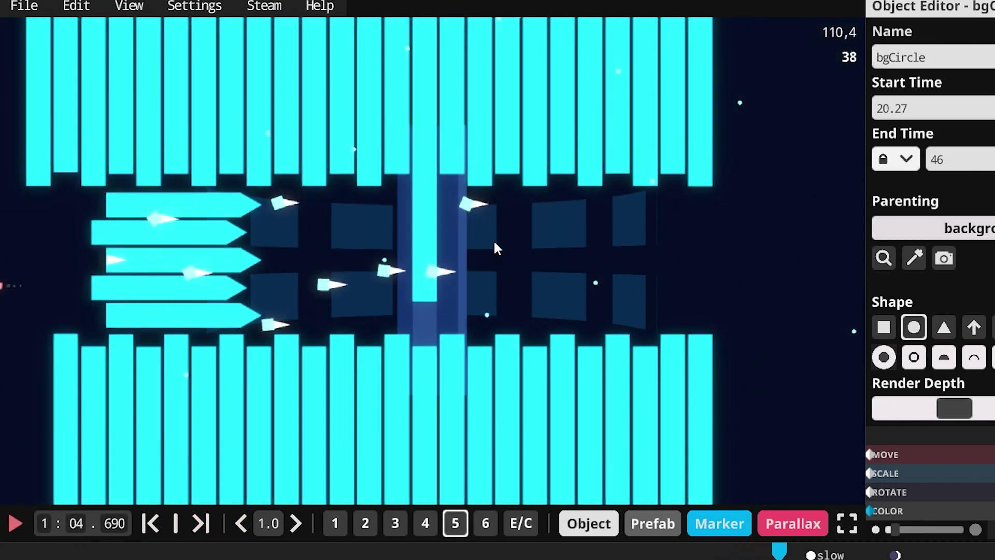
drag(779, 556, 780, 556)
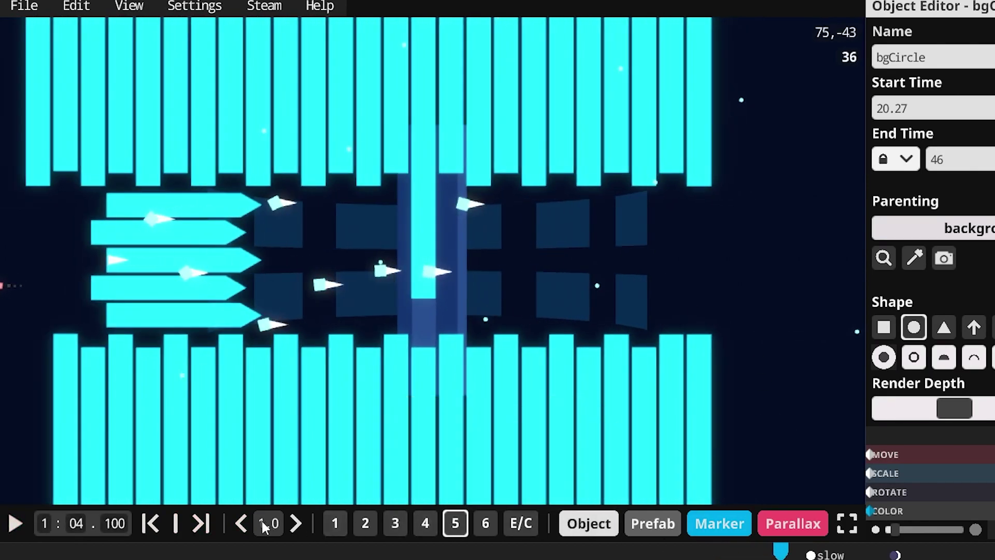
Step: Set the playback speed to 0.5, play the transition into the green section, and scrub to about 1:06.97
click(244, 524)
click(245, 524)
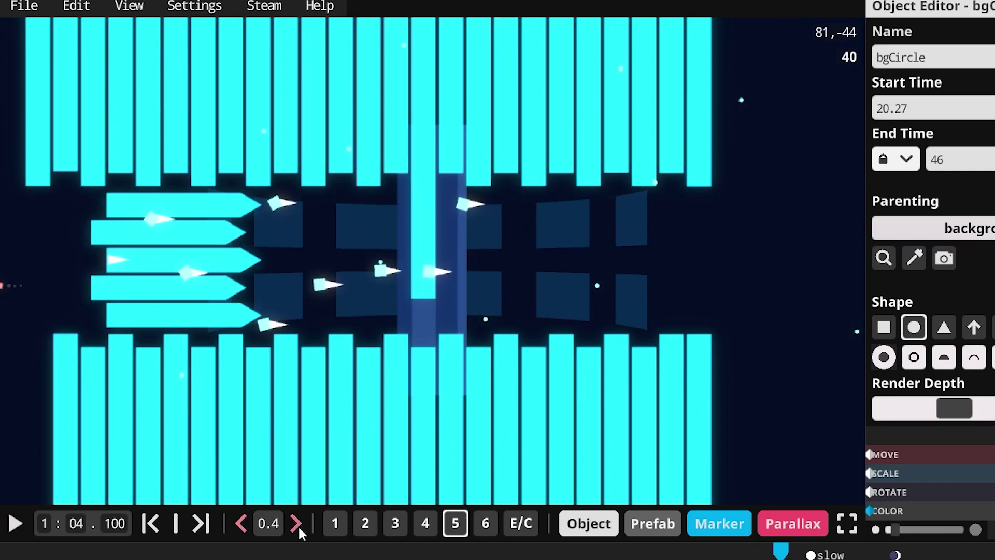
click(10, 523)
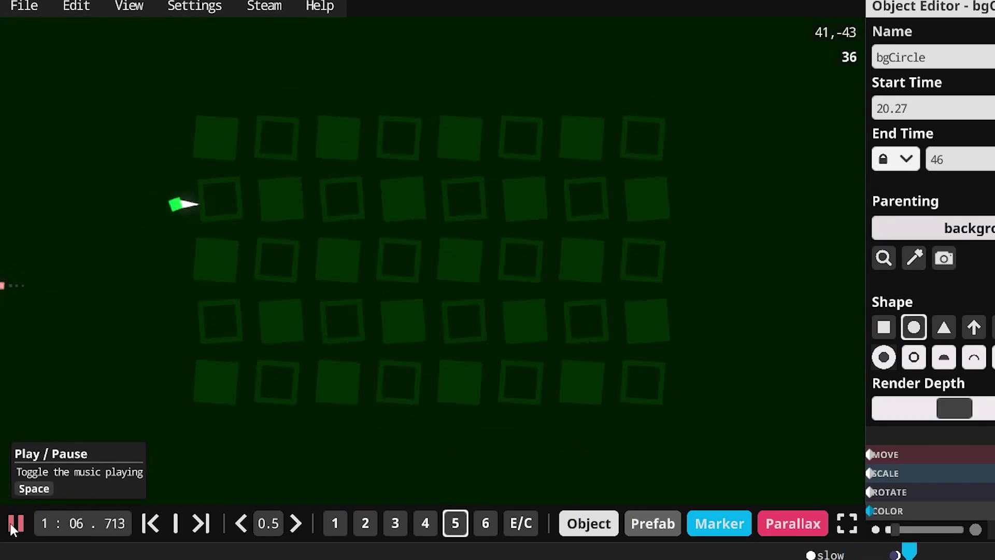
click(10, 523)
drag(856, 555, 923, 551)
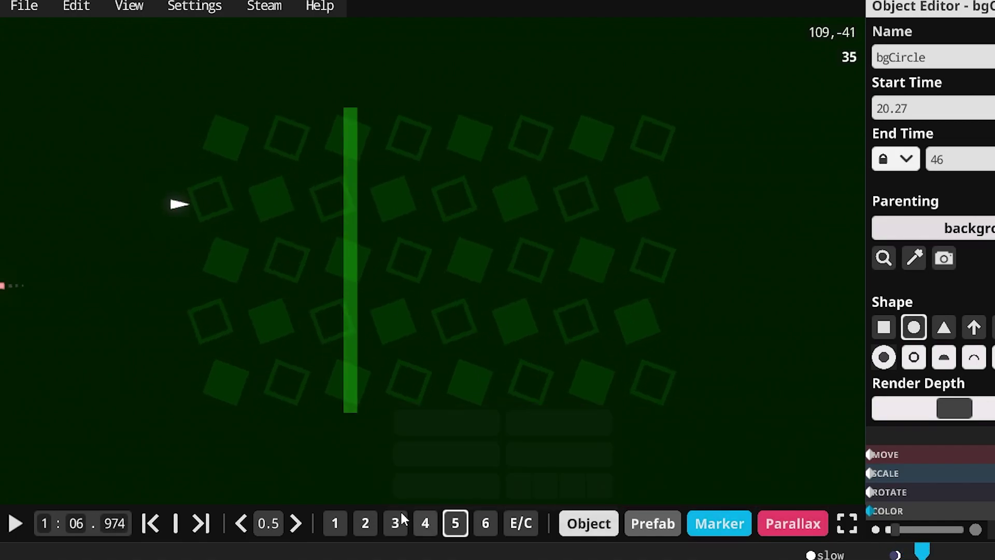
Step: Restore the playback speed to 1.0 and play the green section from about 1:06.97 to 1:27.5
click(297, 523)
click(297, 523)
click(296, 523)
scroll(498, 552, right, 5)
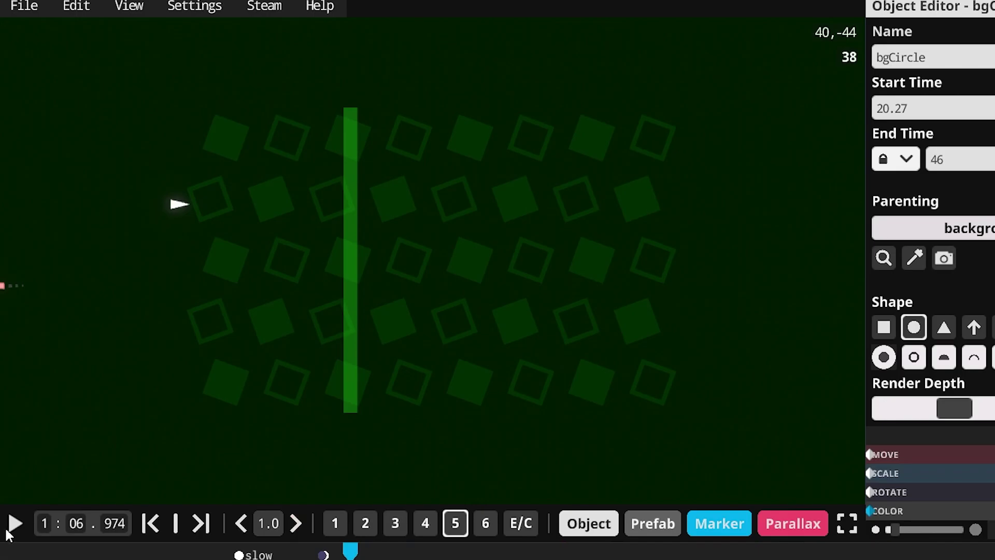
click(15, 524)
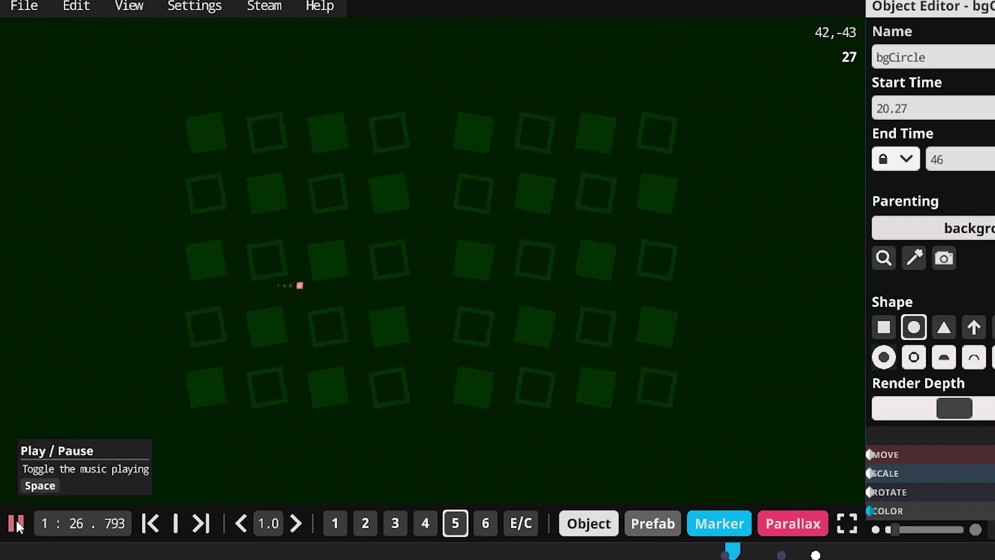
click(16, 518)
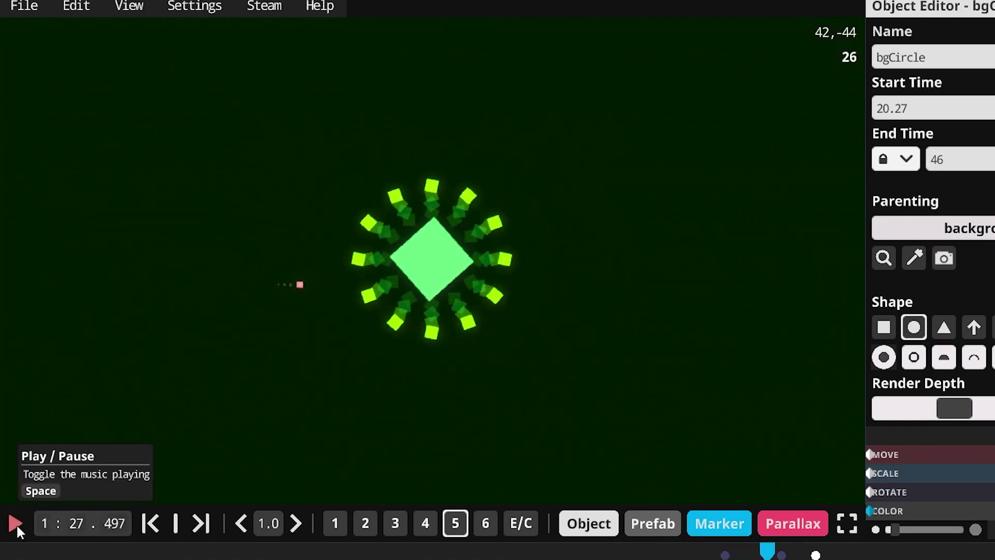
Step: Select the central squareTransition object at about 1:27.45 and the outlineTransition object at about 1:27.97 to inspect their settings
click(572, 534)
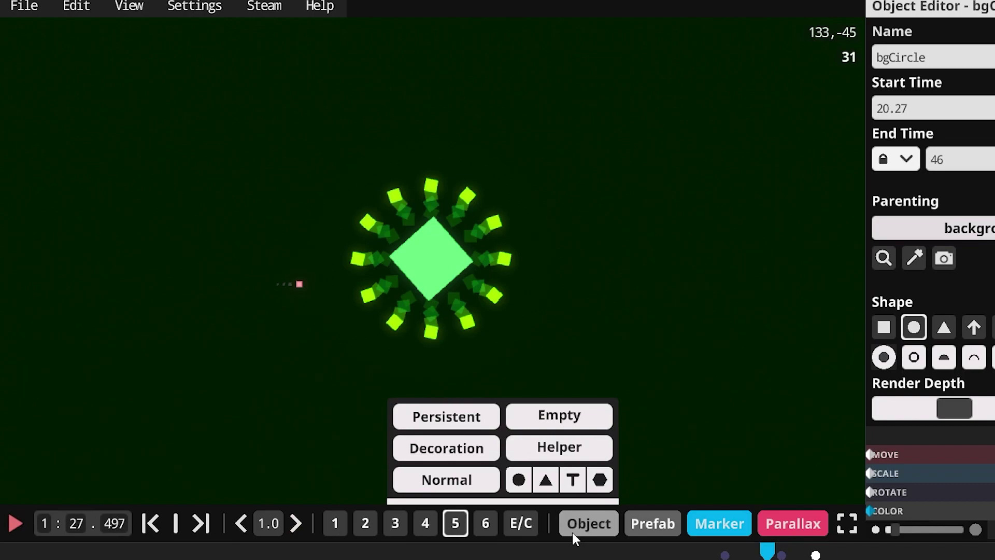
mouse_move(768, 552)
mouse_down()
mouse_move(792, 555)
mouse_move(757, 554)
mouse_move(766, 553)
mouse_up()
click(451, 260)
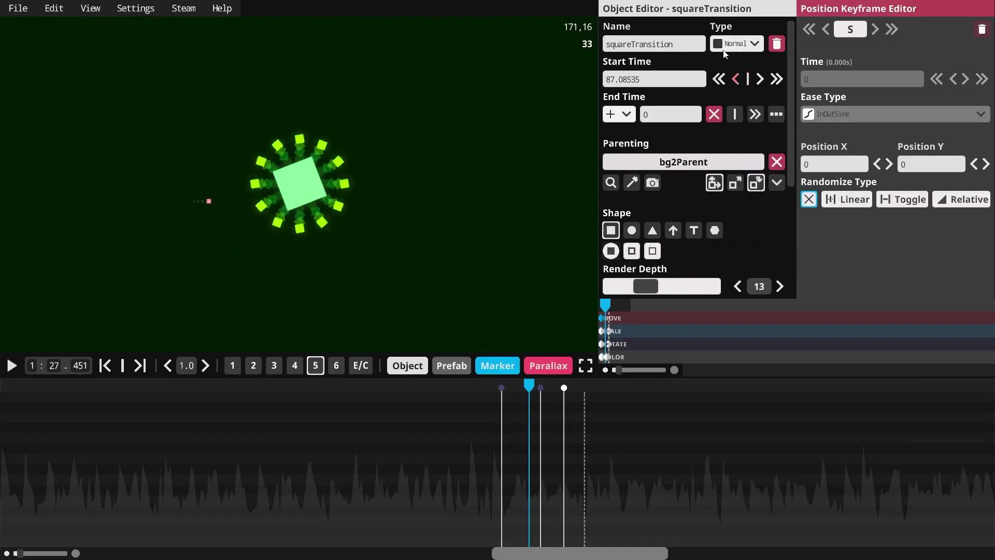
mouse_move(527, 388)
mouse_down()
mouse_move(493, 380)
mouse_move(544, 383)
mouse_up()
click(303, 181)
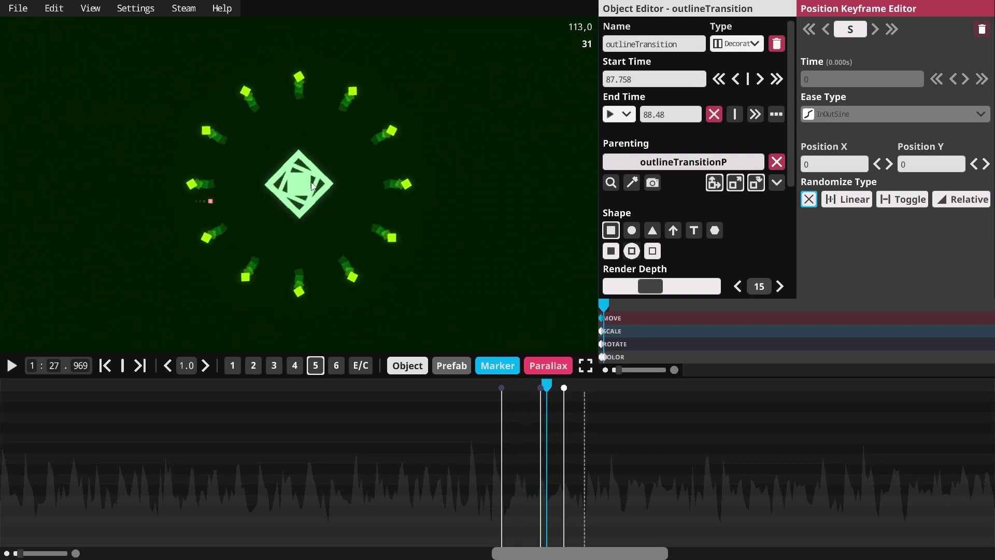
Step: Save the level, rewind slightly, and play the square outline transition through to about 1:29.4
key(ctrl+s)
mouse_move(546, 387)
mouse_down()
mouse_move(586, 387)
mouse_move(536, 387)
mouse_up()
click(13, 366)
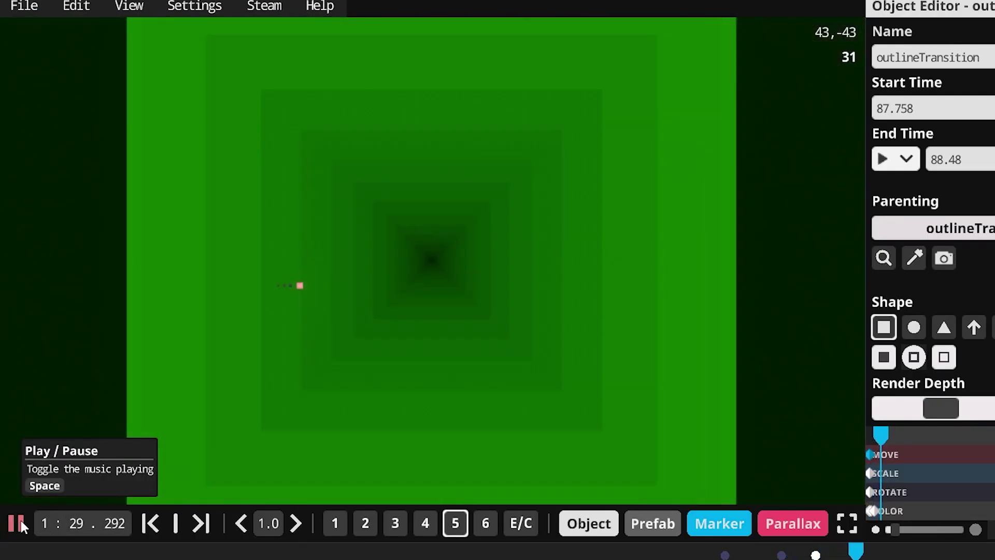
click(20, 522)
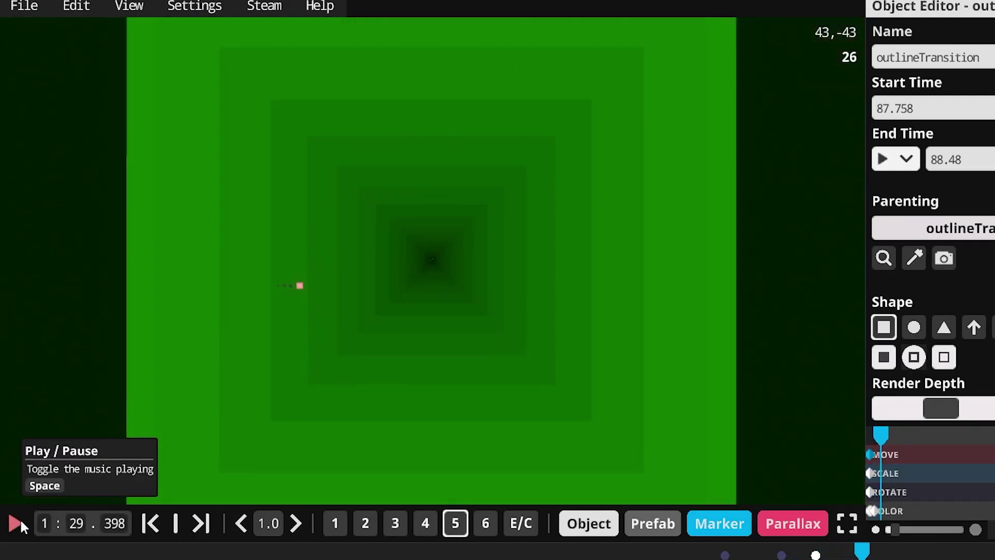